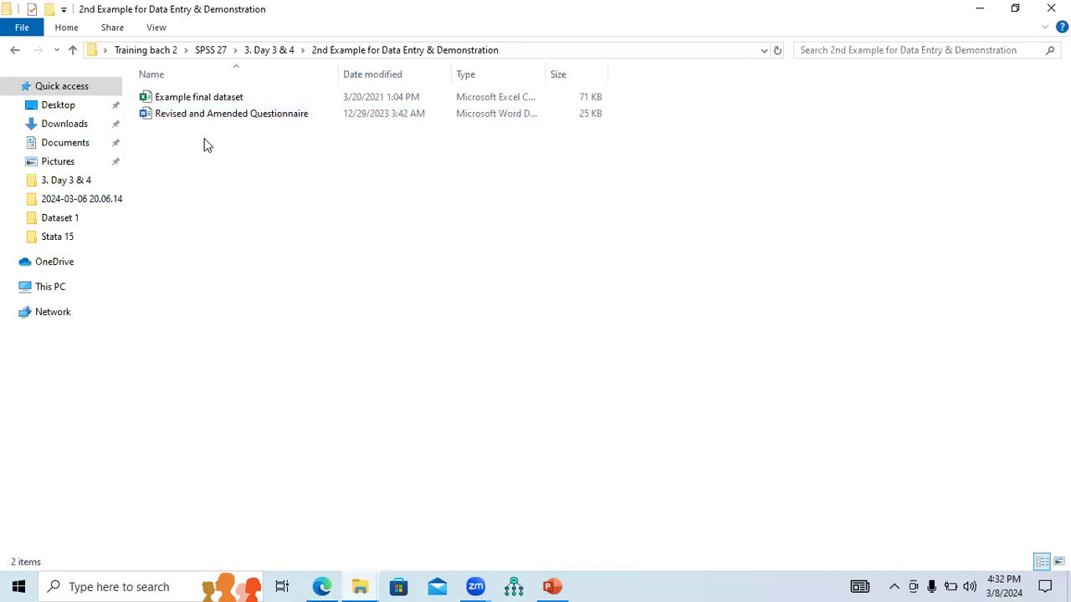
# Step: Go up to the 3. Day 3 & 4 folder and select the survye_codebook PDF
pyautogui.click(205, 121)
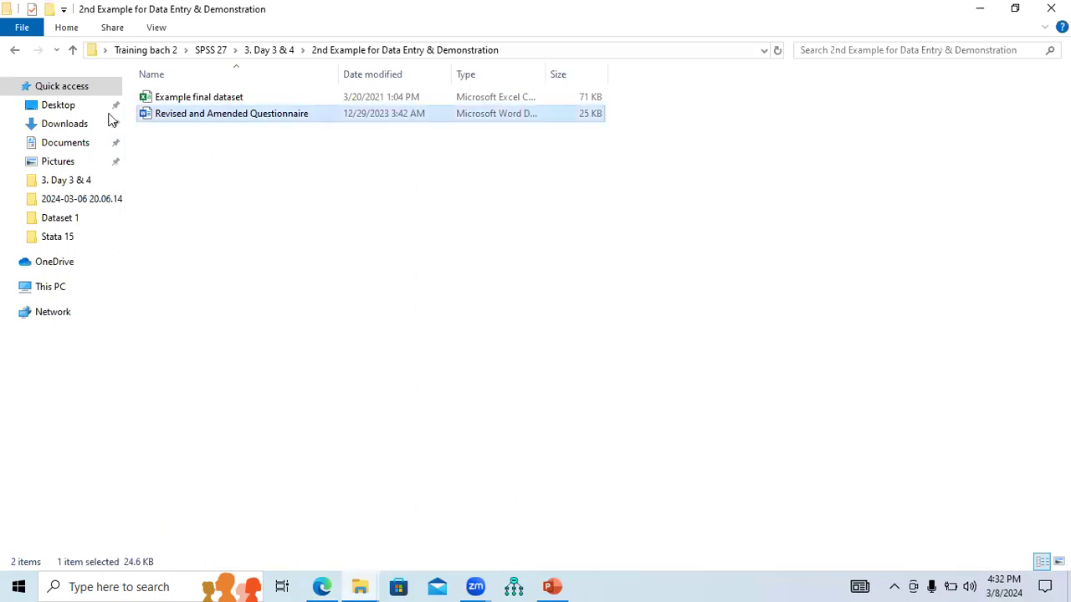
pyautogui.click(73, 51)
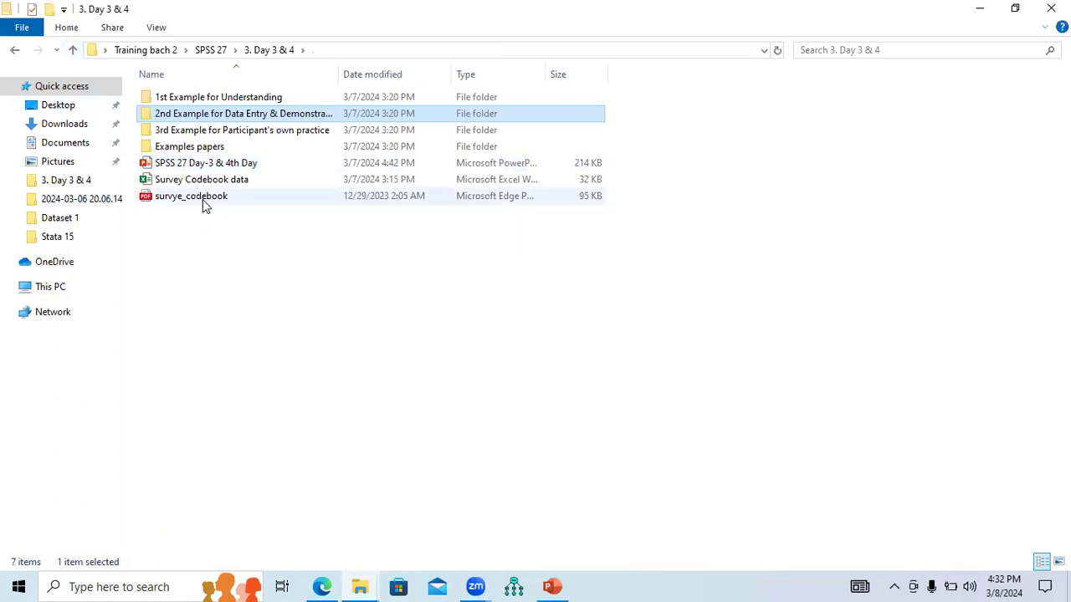
pyautogui.click(201, 204)
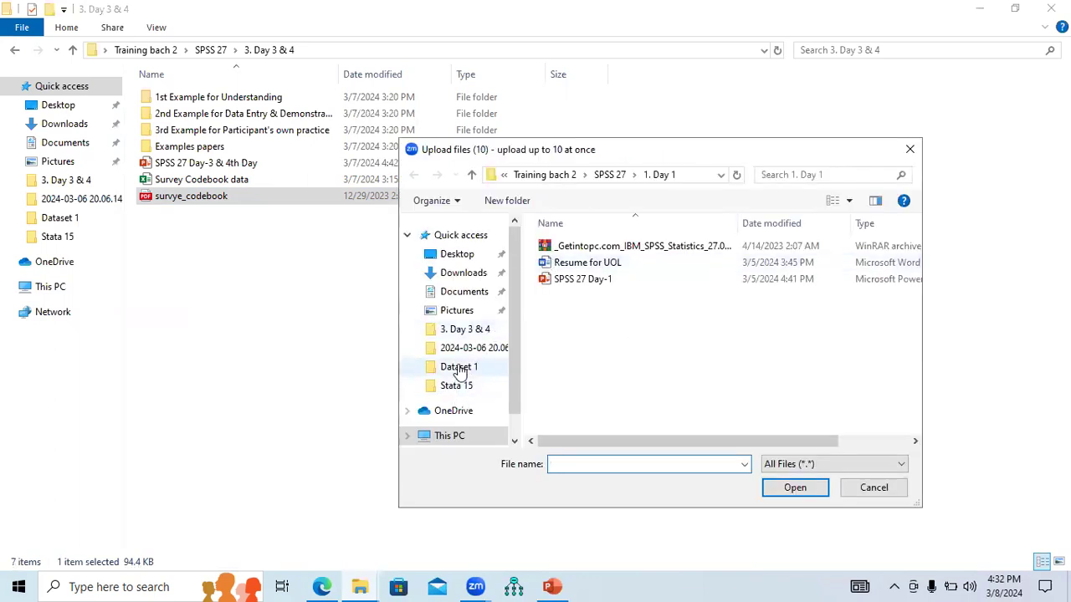
# Step: Upload Survey Codebook data and survye_codebook from the 3. Day 3 & 4 folder to the Zoom meeting
pyautogui.click(463, 329)
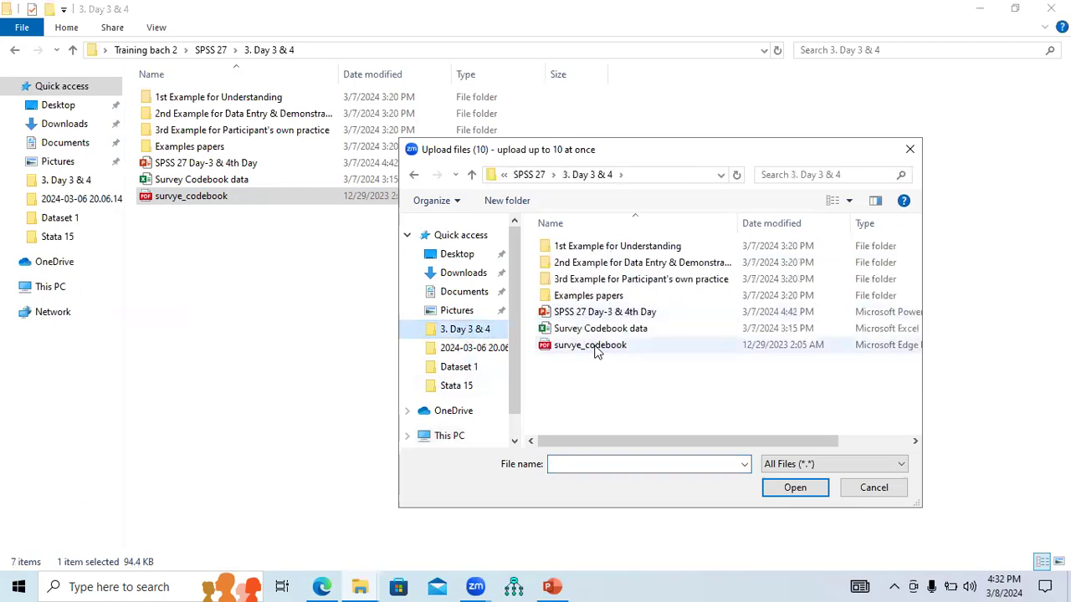
pyautogui.click(596, 348)
pyautogui.keyDown('ctrl'); pyautogui.click(595, 331); pyautogui.keyUp('ctrl')
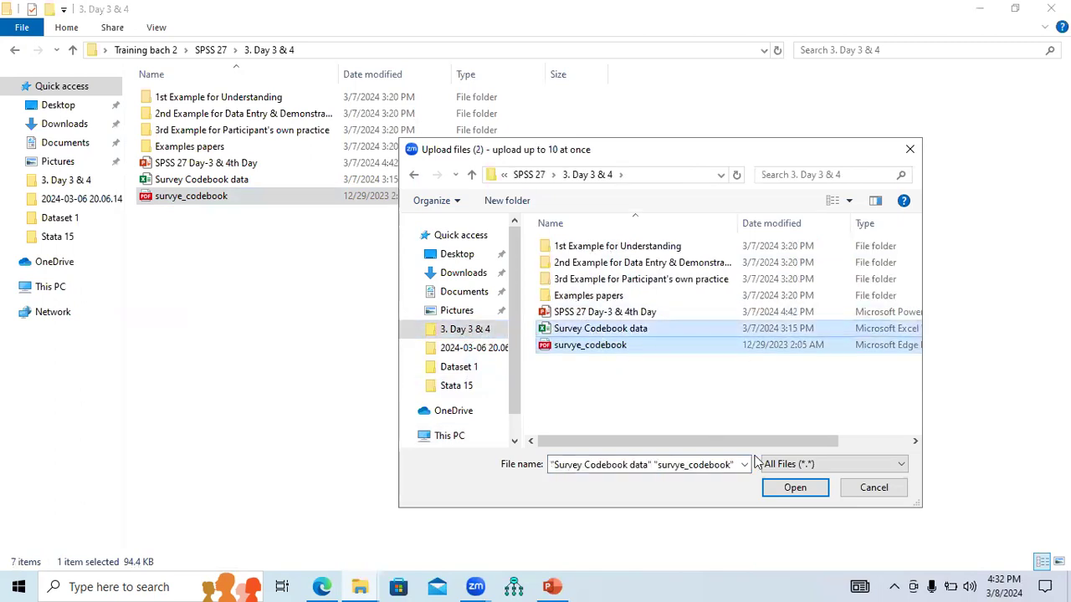
pyautogui.click(791, 489)
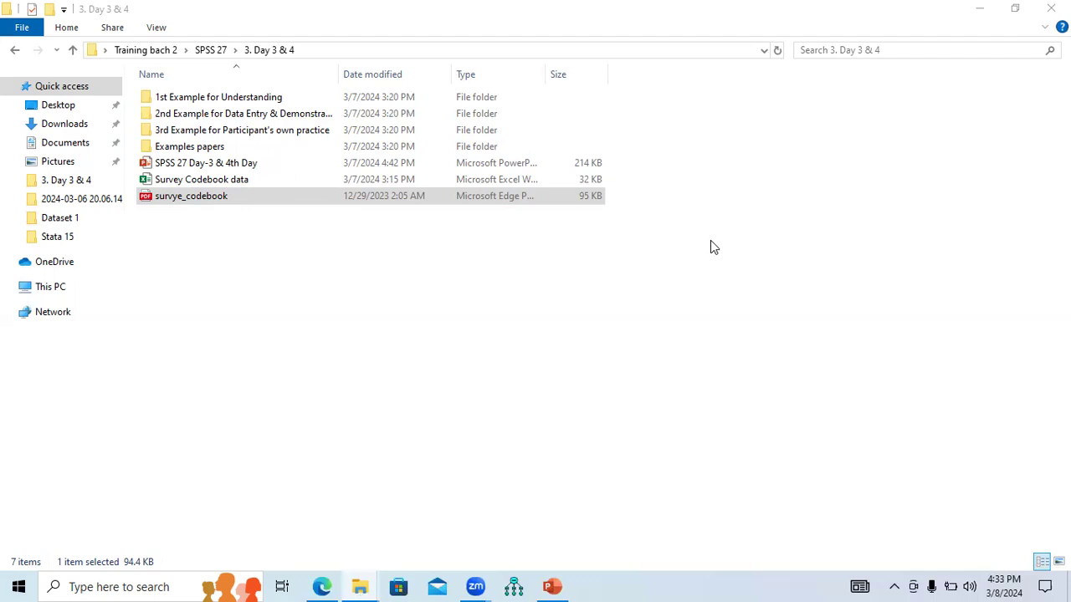
# Step: Minimize the folder, browser and presentation windows to reach the desktop
pyautogui.click(335, 272)
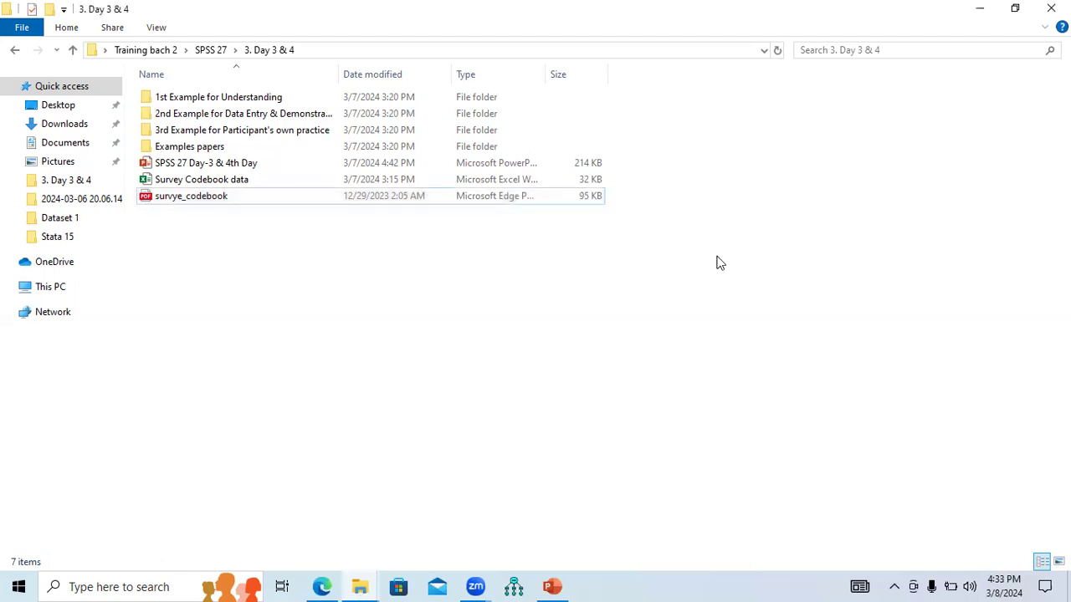
pyautogui.click(980, 8)
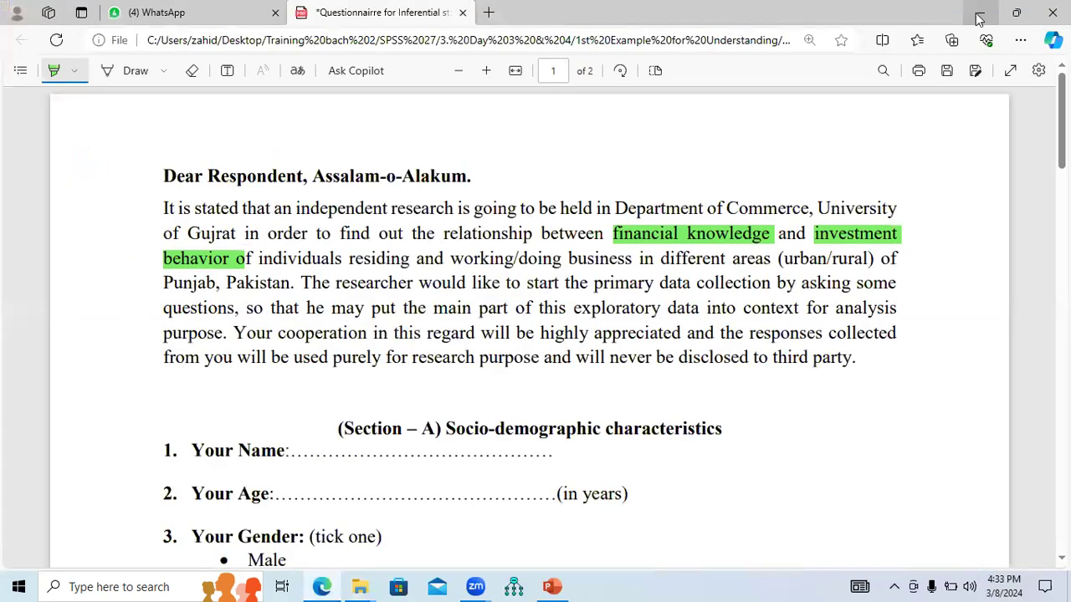
pyautogui.click(979, 16)
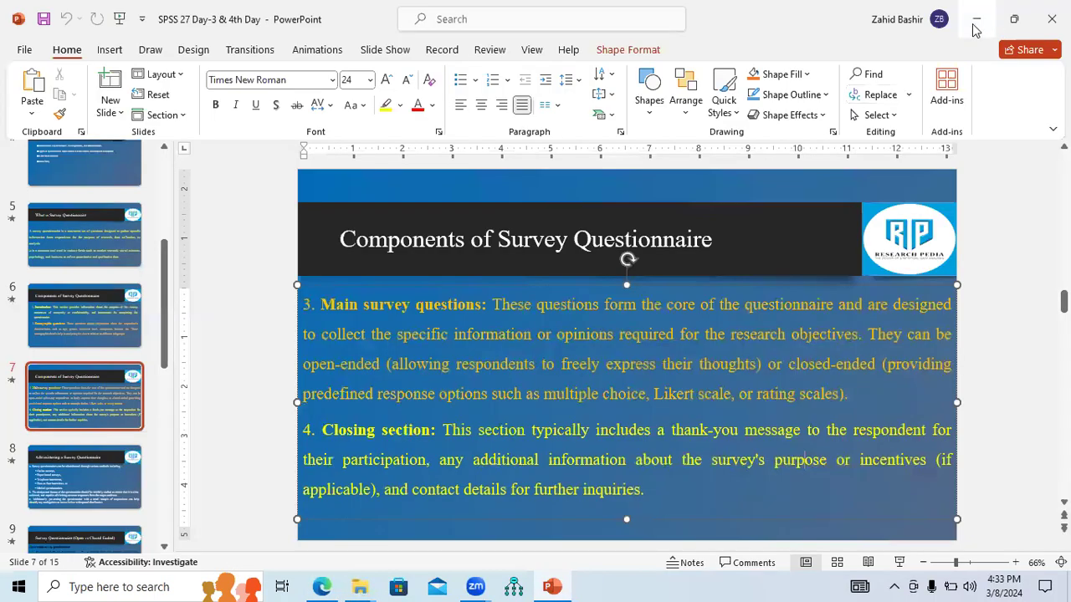
pyautogui.click(975, 20)
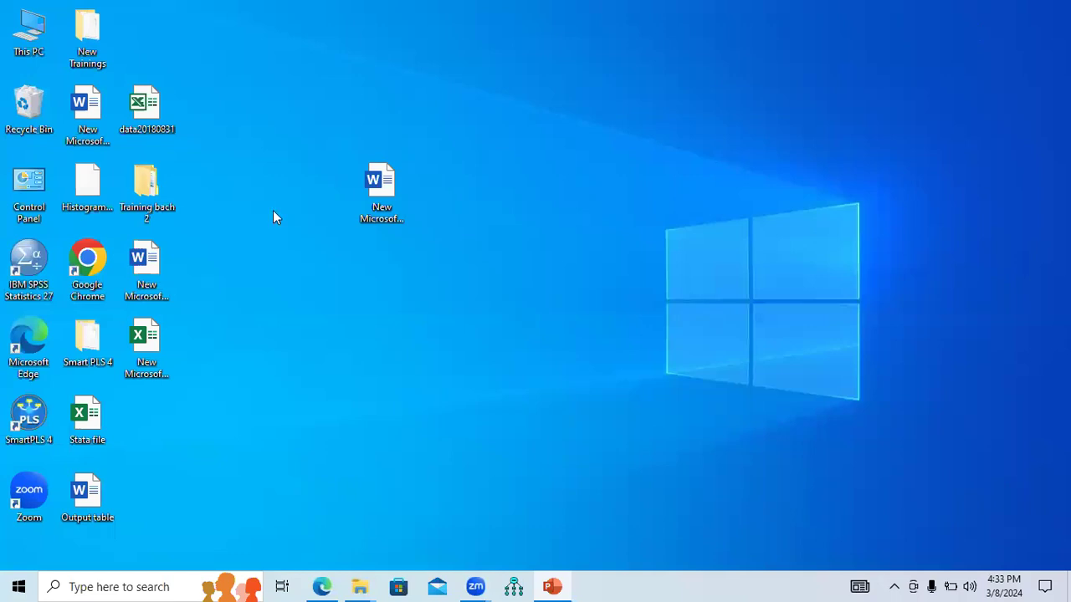
# Step: Launch IBM SPSS Statistics 27, allow its network access through the firewall and dismiss the welcome dialog
pyautogui.doubleClick(28, 274)
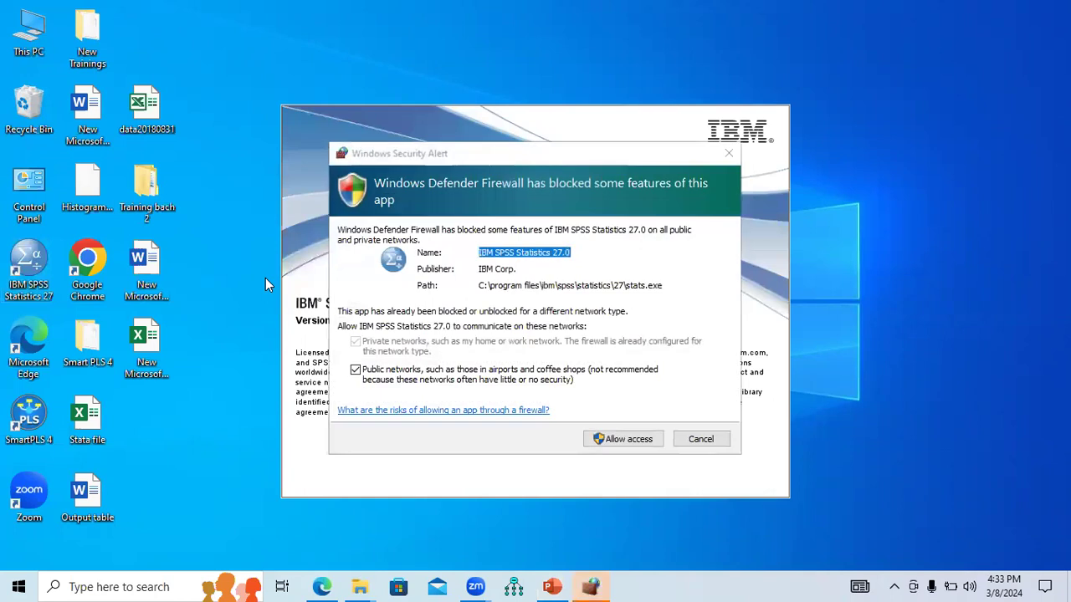
pyautogui.click(615, 439)
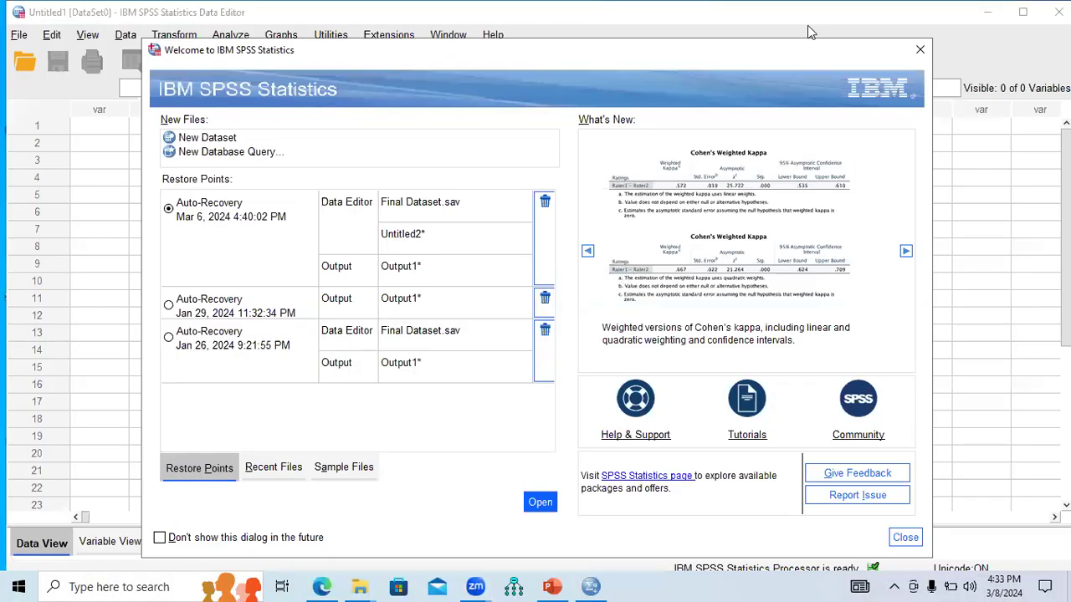
pyautogui.click(919, 50)
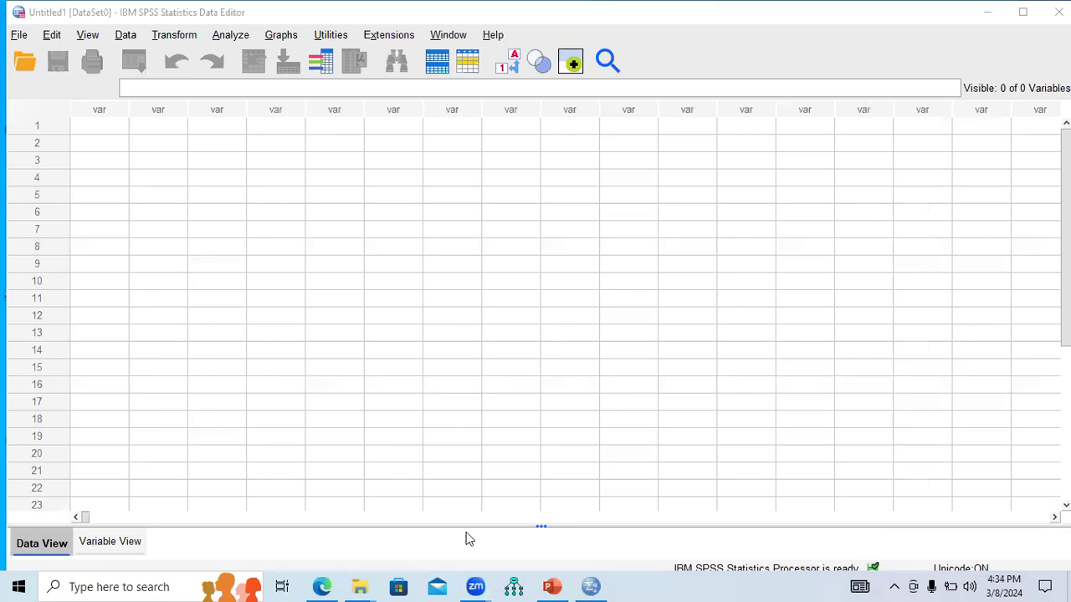
# Step: Open survye_codebook.pdf from the 3. Day 3 & 4 folder
pyautogui.moveTo(351, 583)
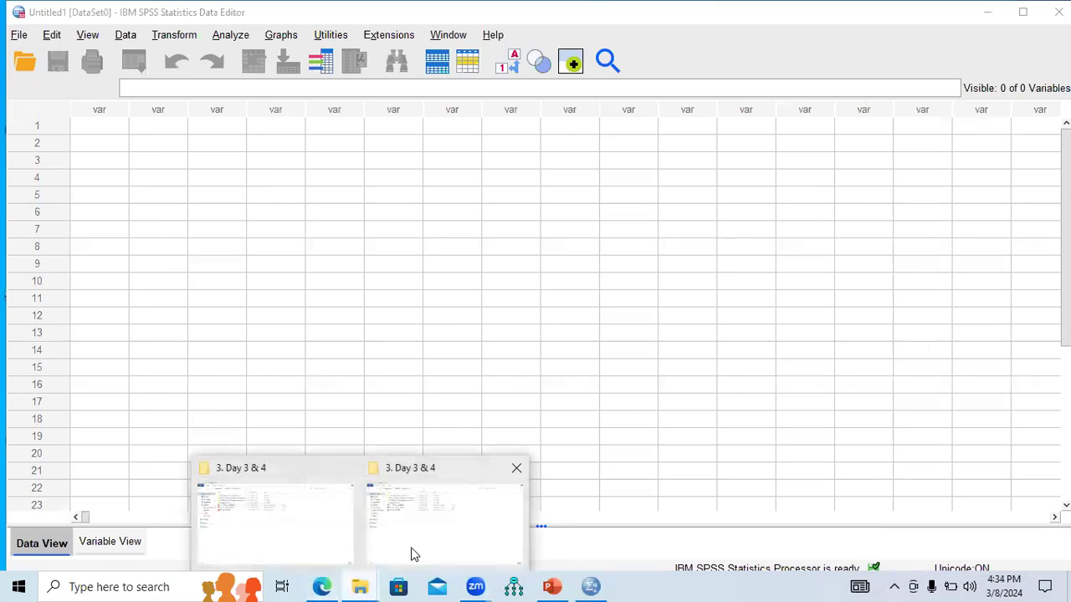
pyautogui.click(413, 559)
pyautogui.doubleClick(210, 198)
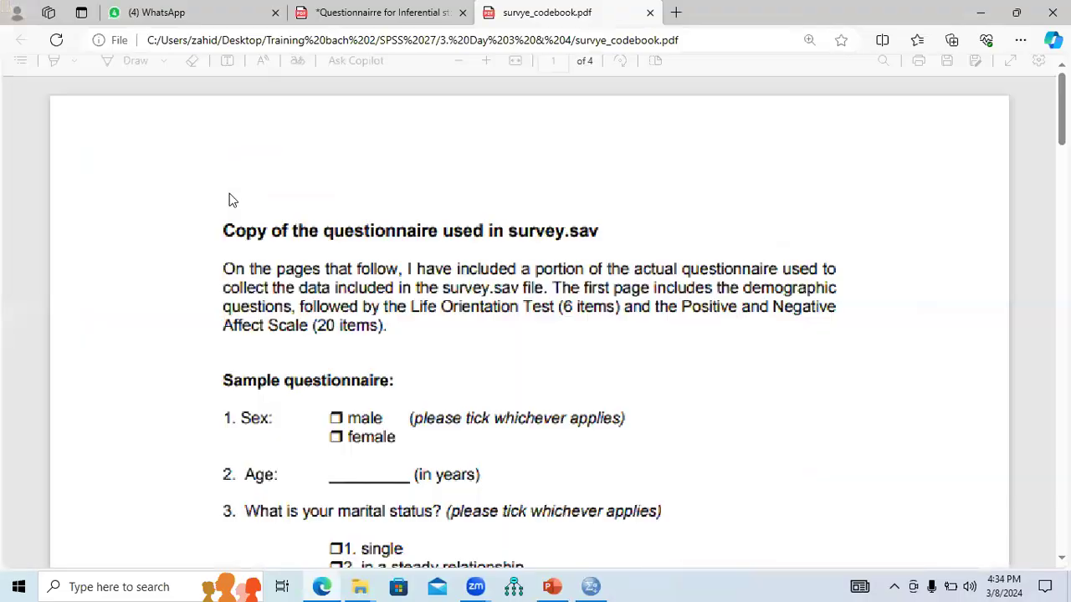
pyautogui.click(462, 12)
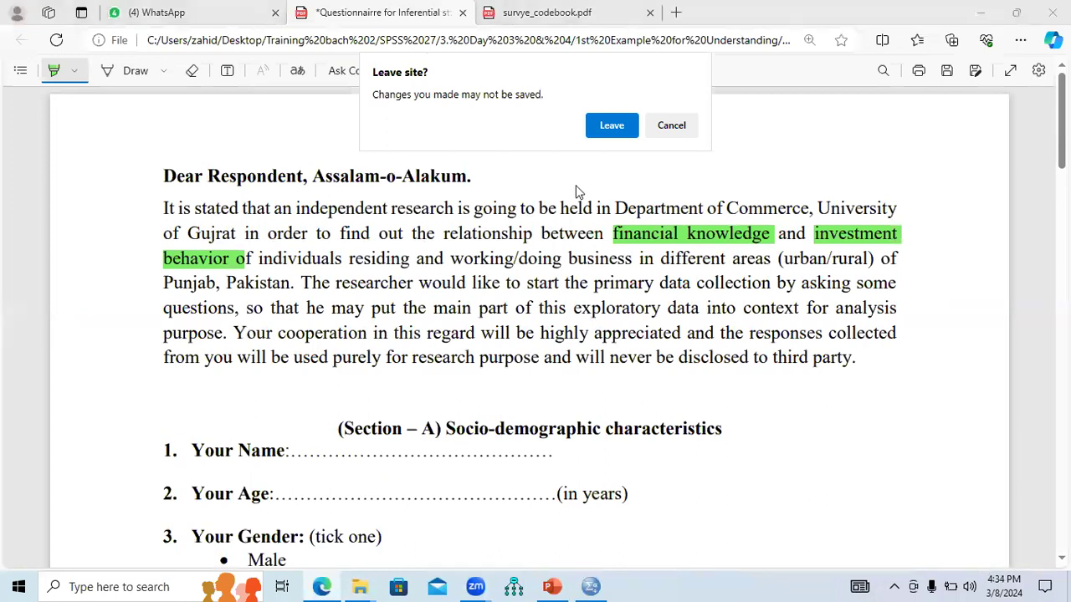
pyautogui.click(465, 16)
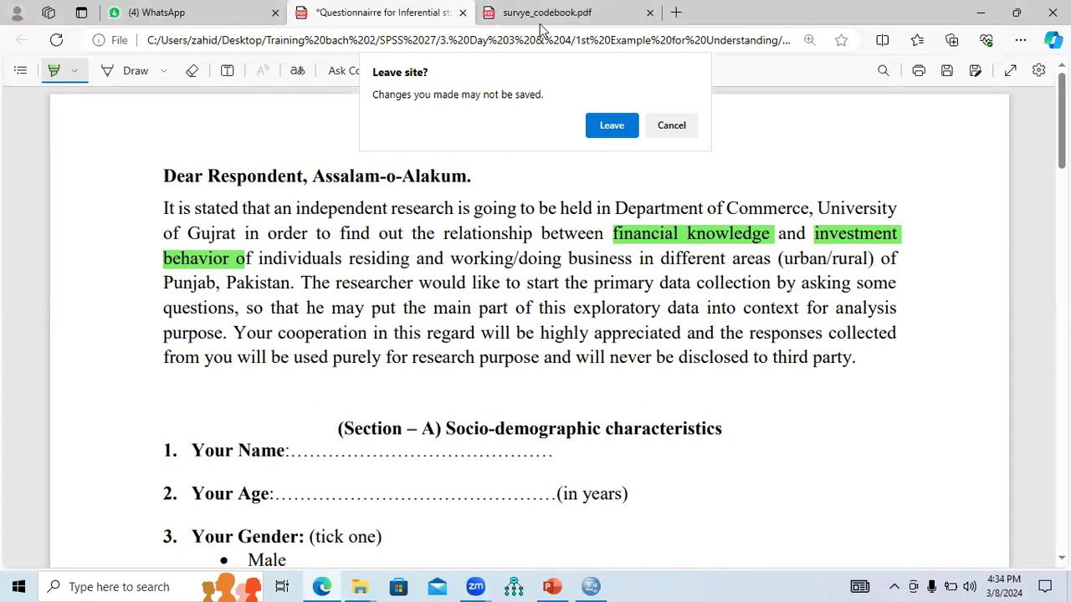
pyautogui.click(672, 131)
pyautogui.click(585, 12)
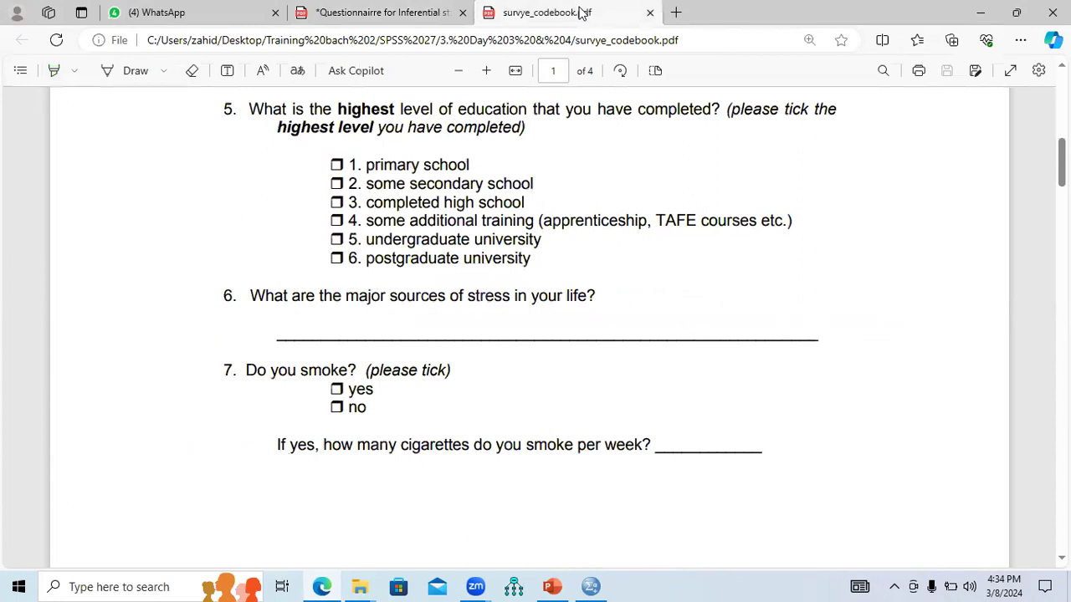
# Step: Close the inferential statistics questionnaire without saving its changes and go to the sample questionnaire in survye_codebook.pdf
pyautogui.click(463, 13)
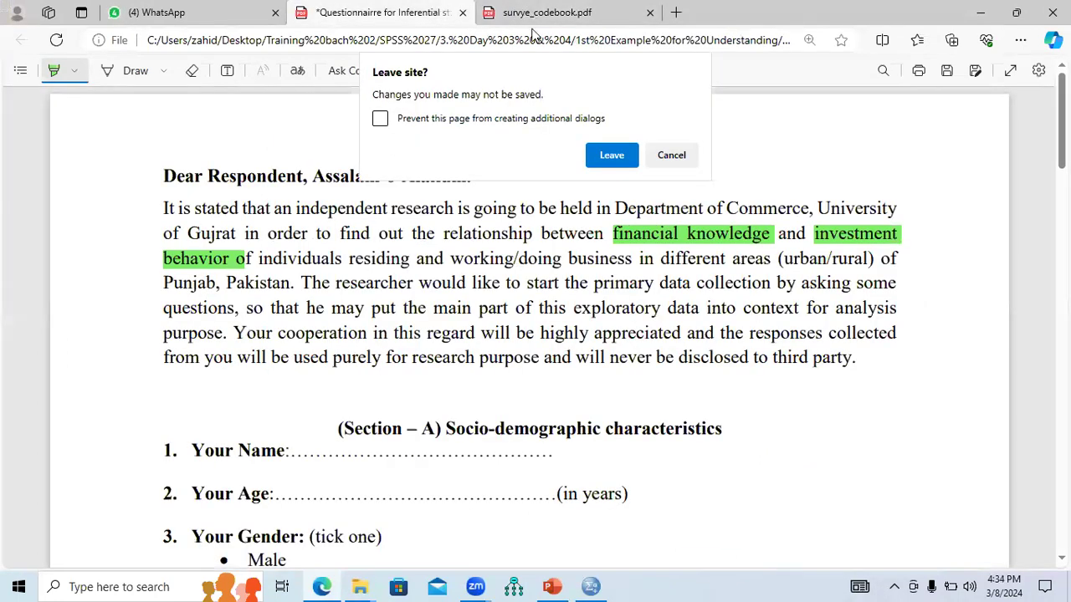
pyautogui.click(611, 155)
pyautogui.scroll(3, 529, 326)
pyautogui.scroll(-1, 529, 327)
pyautogui.scroll(-3, 535, 326)
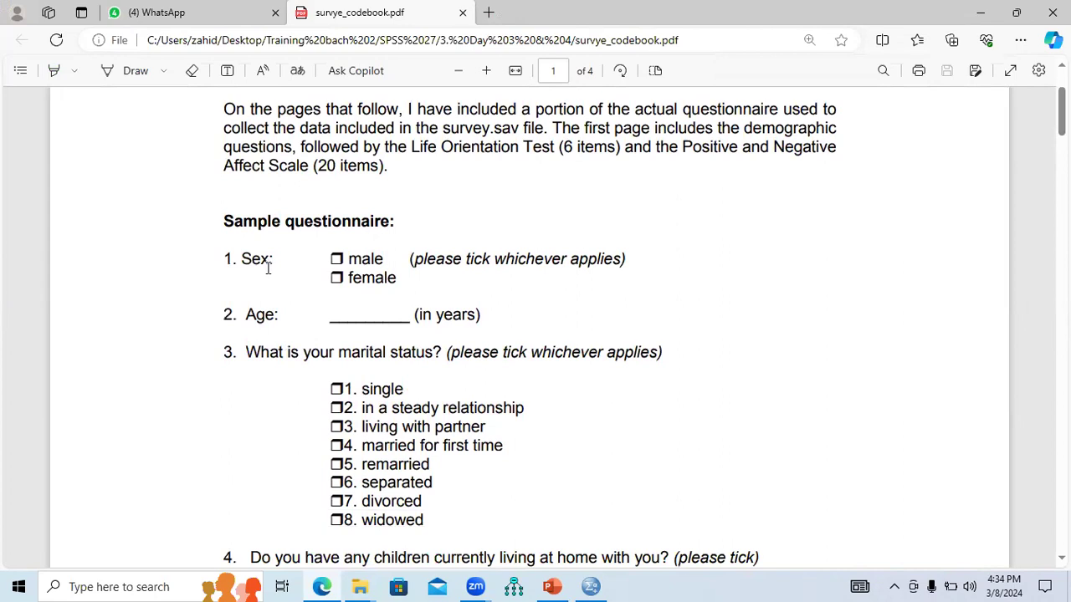
# Step: Switch to SPSS and define the first variable in Variable View with the name Gender, checking the codebook's first question
pyautogui.click(584, 583)
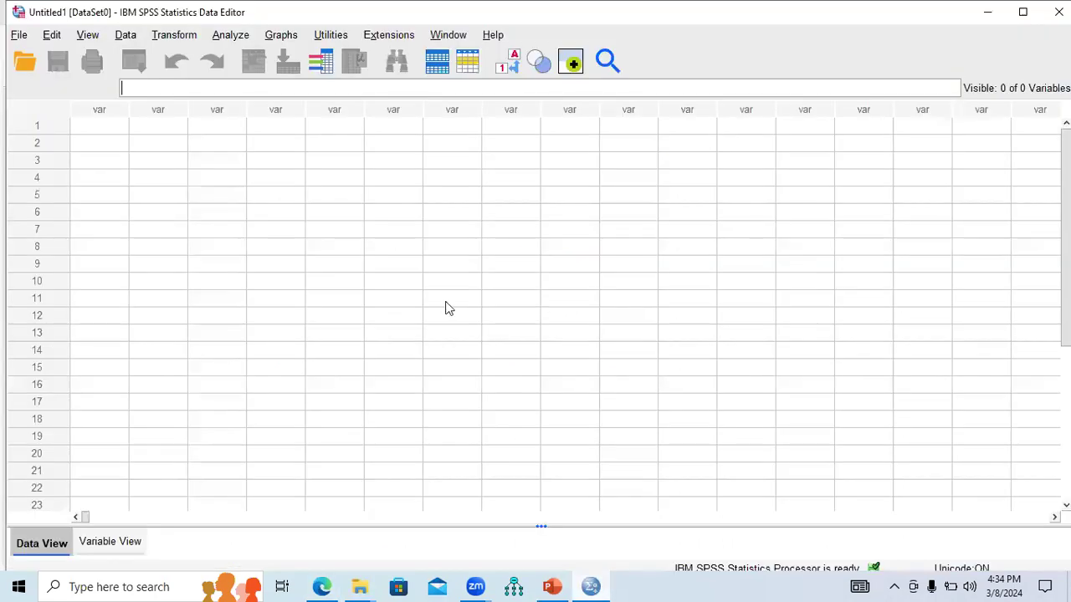
pyautogui.click(117, 542)
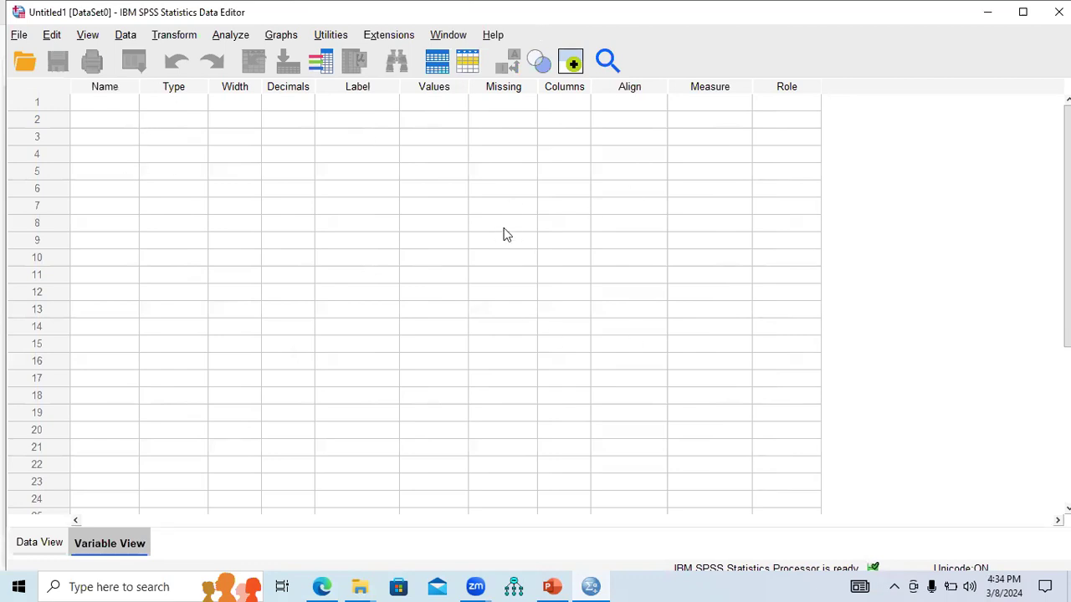
pyautogui.doubleClick(116, 102)
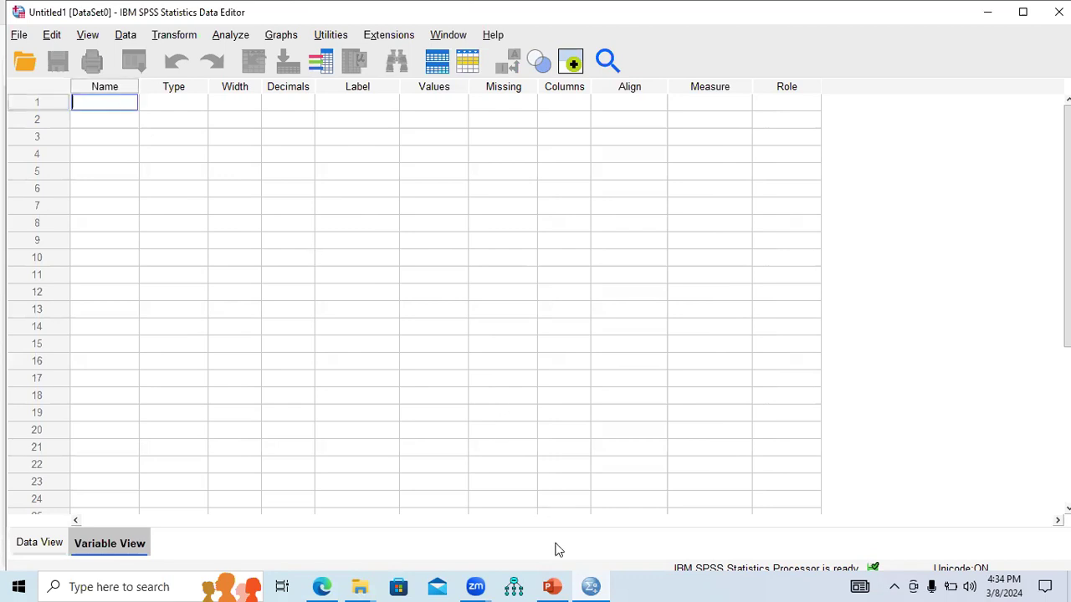
pyautogui.click(323, 586)
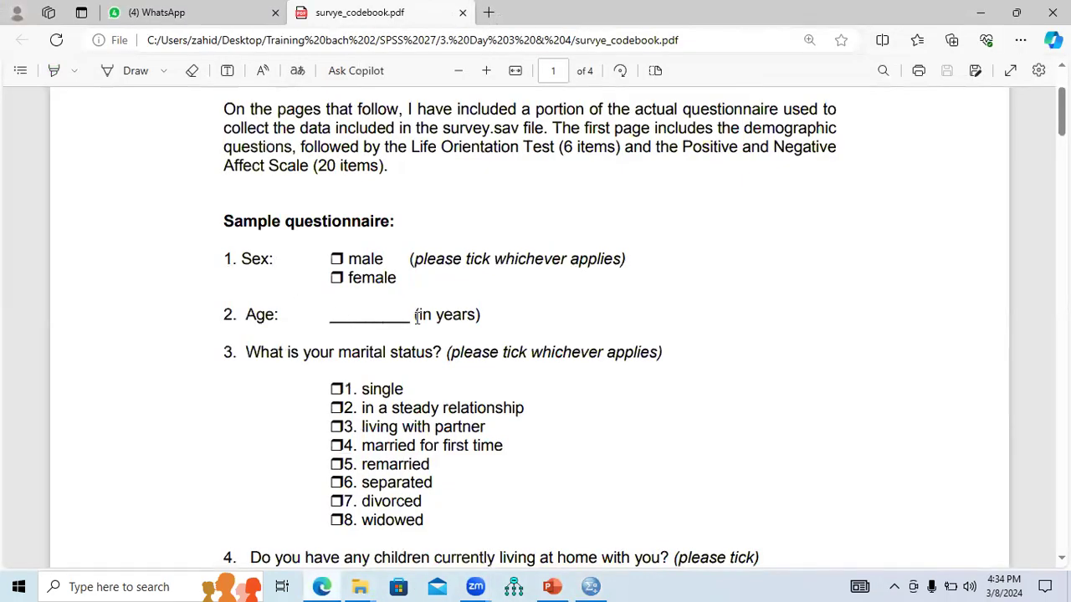
pyautogui.click(594, 585)
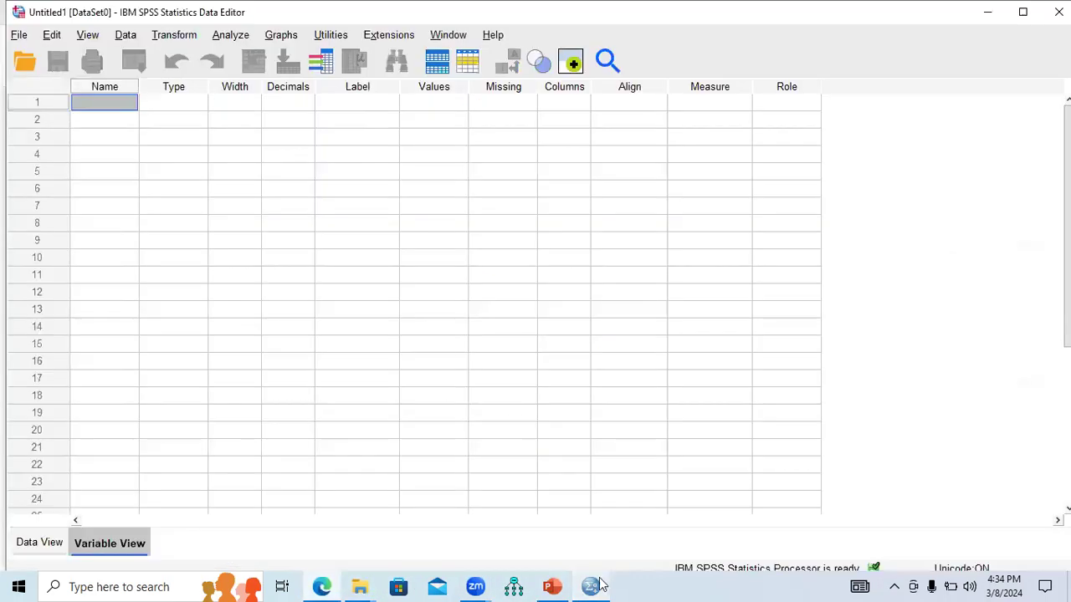
pyautogui.write('Gender')
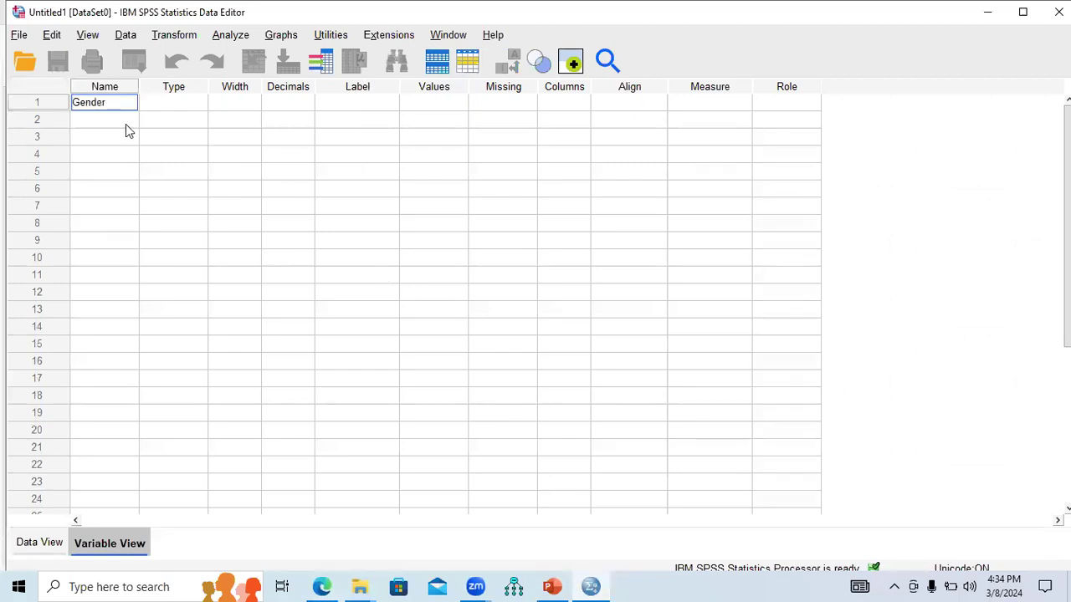
pyautogui.click(163, 110)
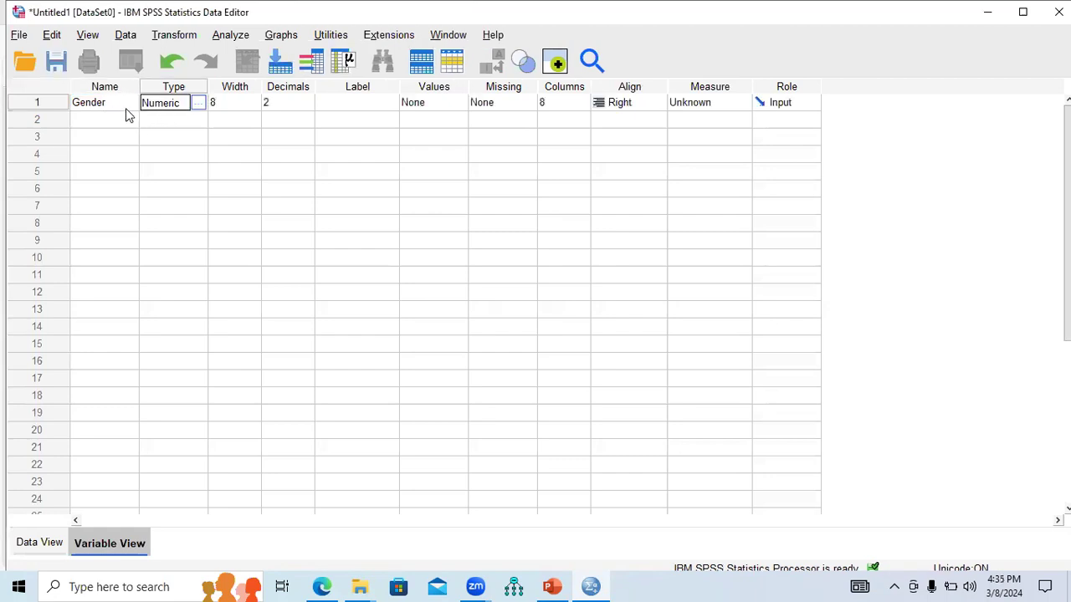
pyautogui.click(472, 133)
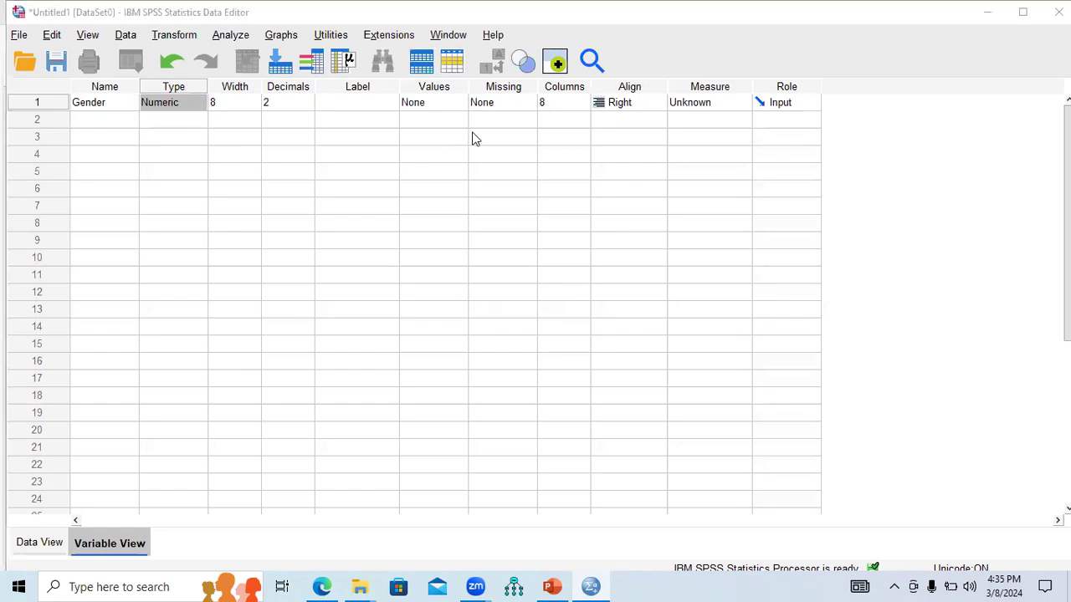
# Step: Set the Gender variable's label to "Gender of the Respondant"
pyautogui.click(338, 103)
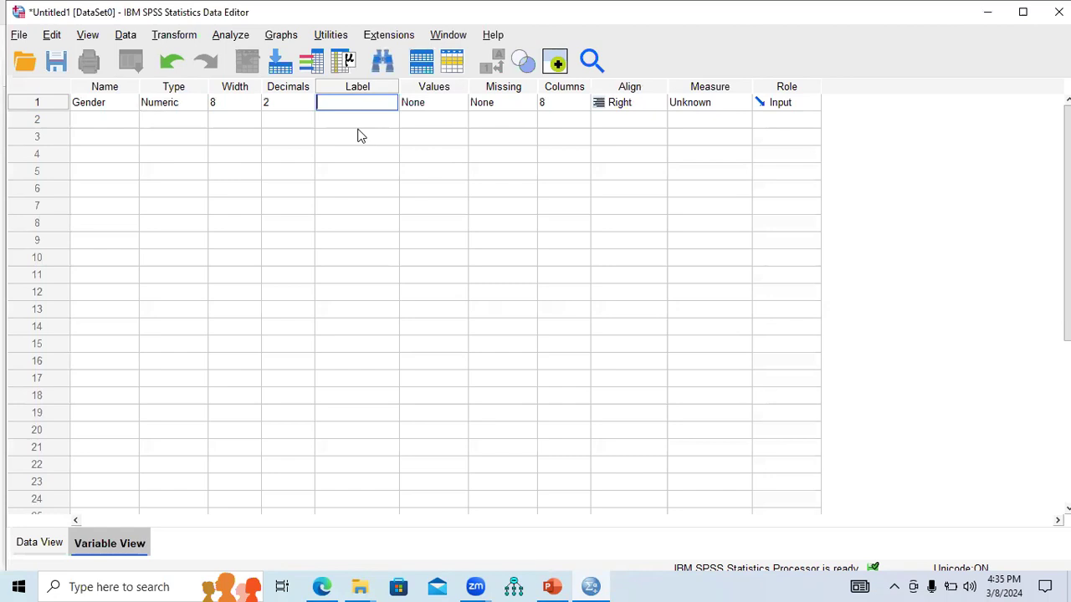
pyautogui.write('Gender of the Respond')
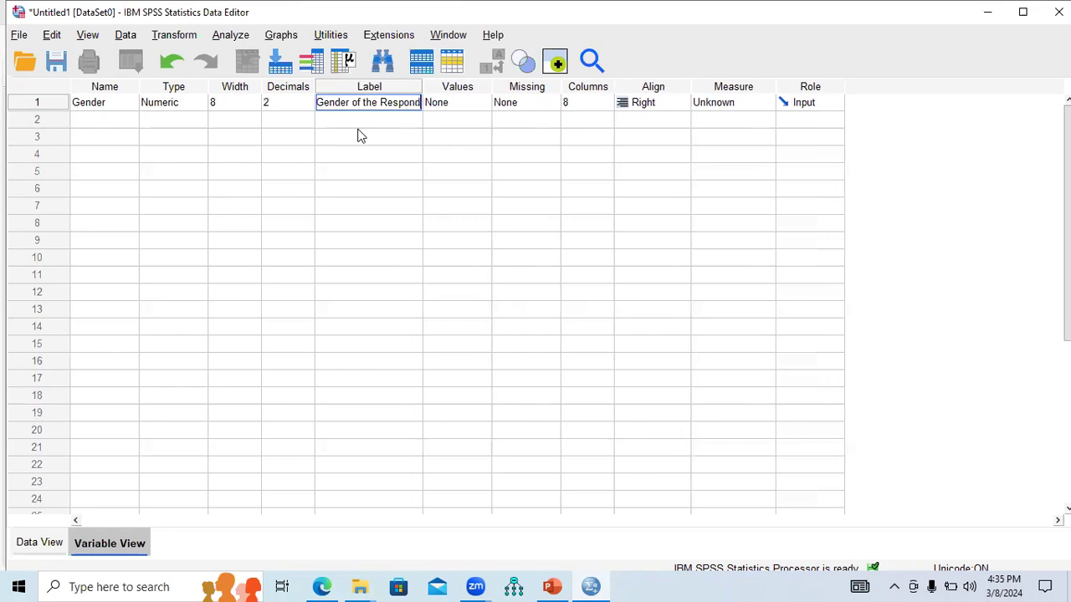
pyautogui.write('ant')
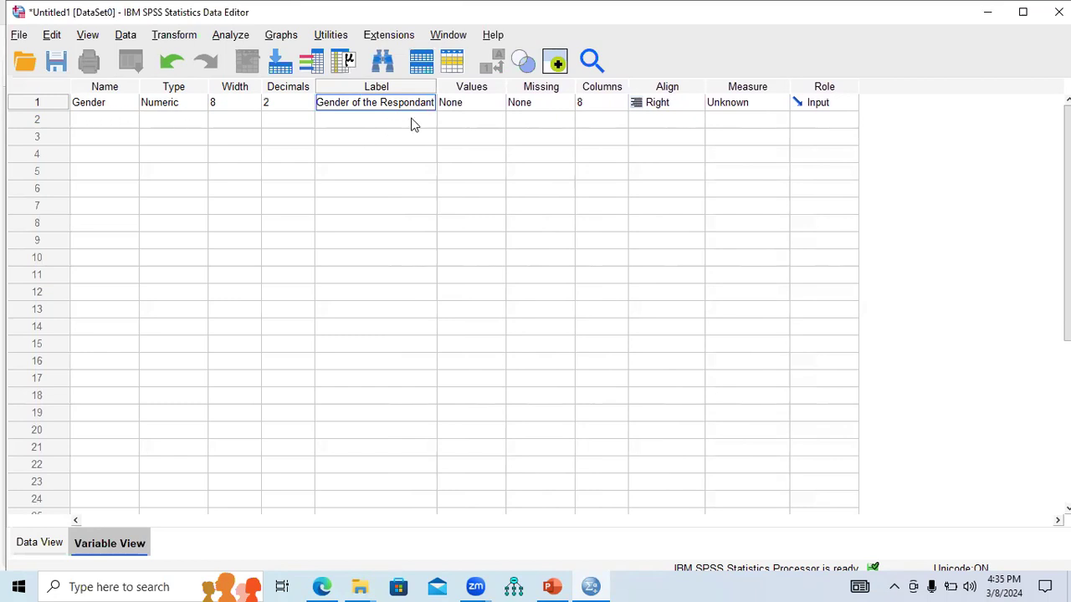
# Step: Open the Gender variable's value labels for editing and check the coding instructions for Sex in survye_codebook.pdf
pyautogui.doubleClick(498, 102)
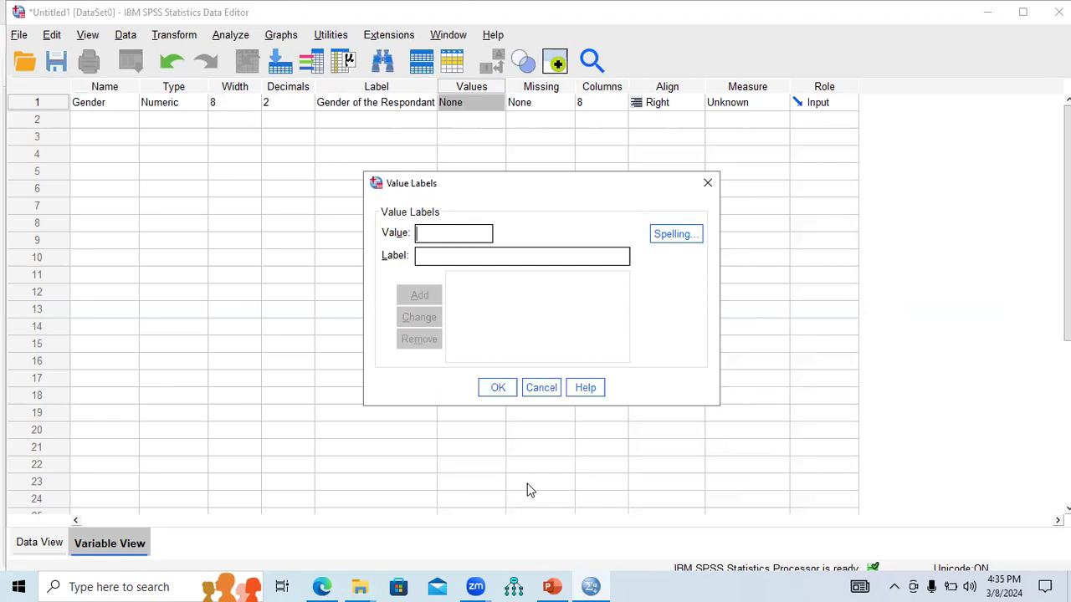
pyautogui.moveTo(321, 586)
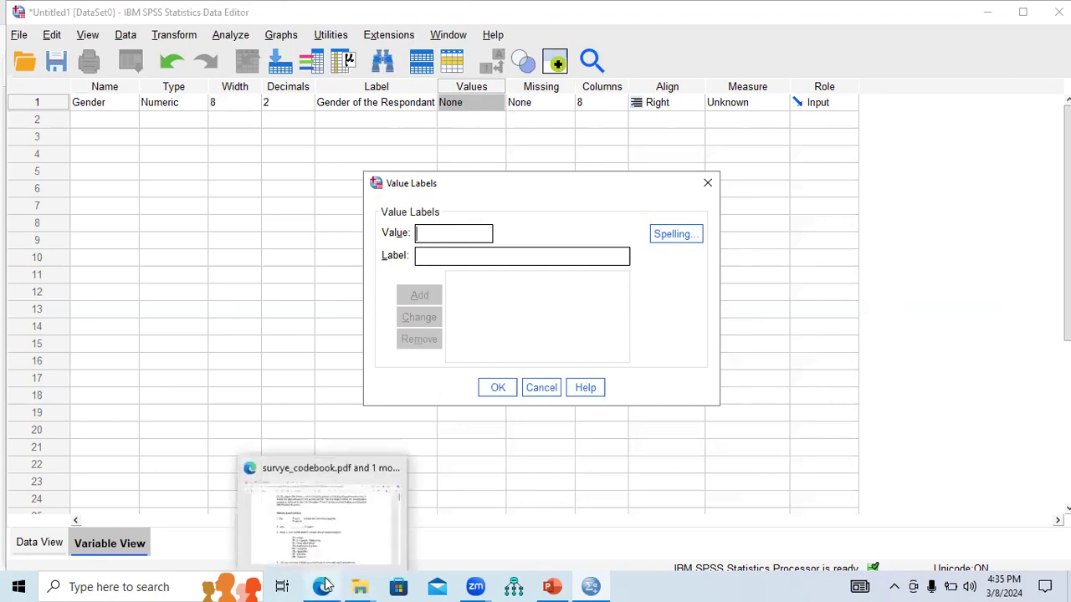
pyautogui.click(333, 530)
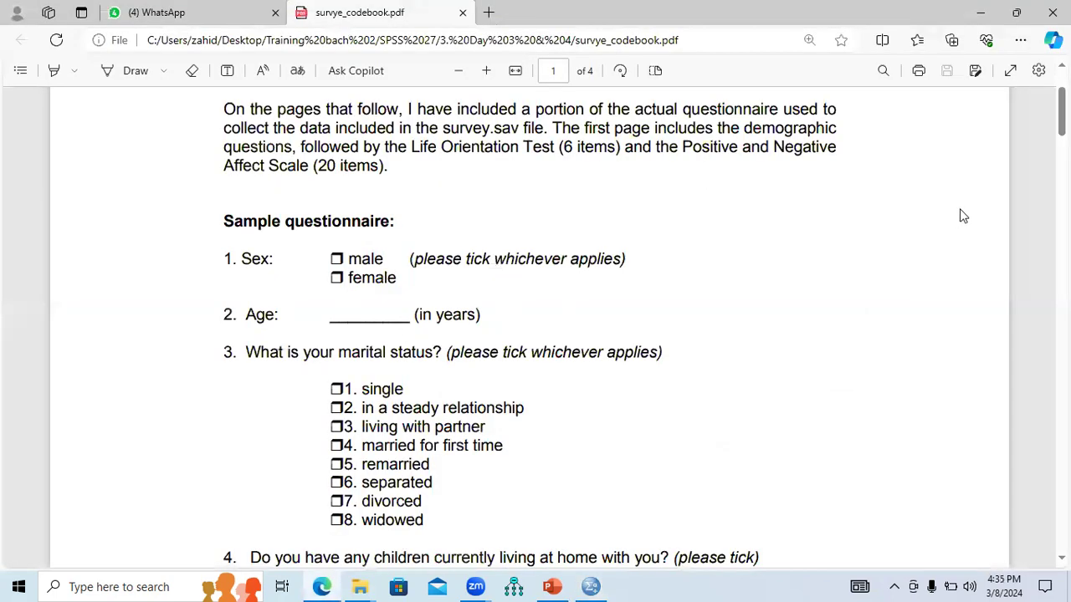
pyautogui.scroll(-15, 530, 327)
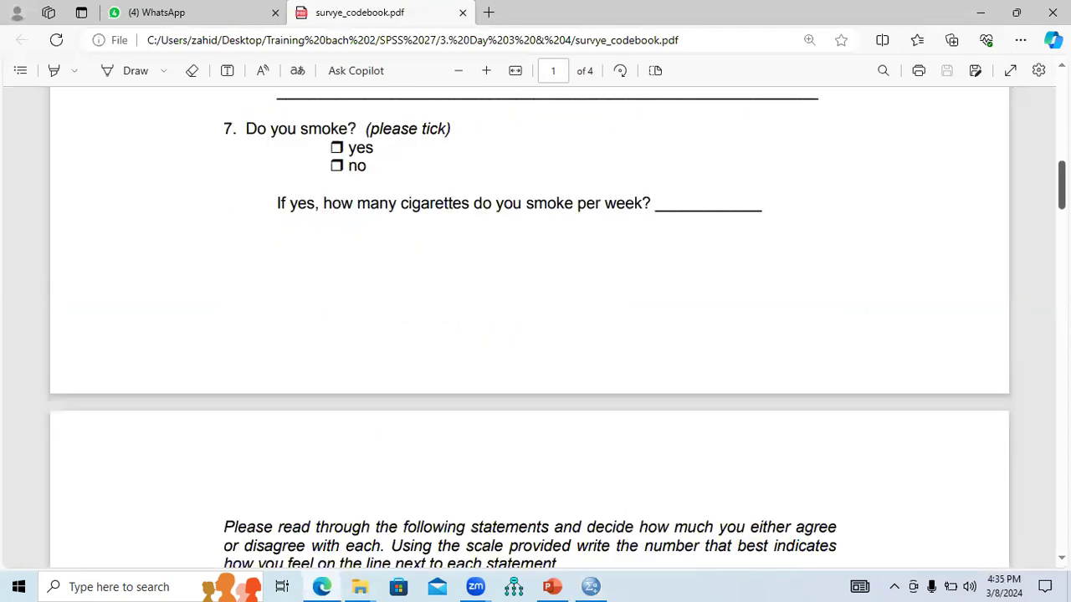
pyautogui.scroll(-15, 740, 248)
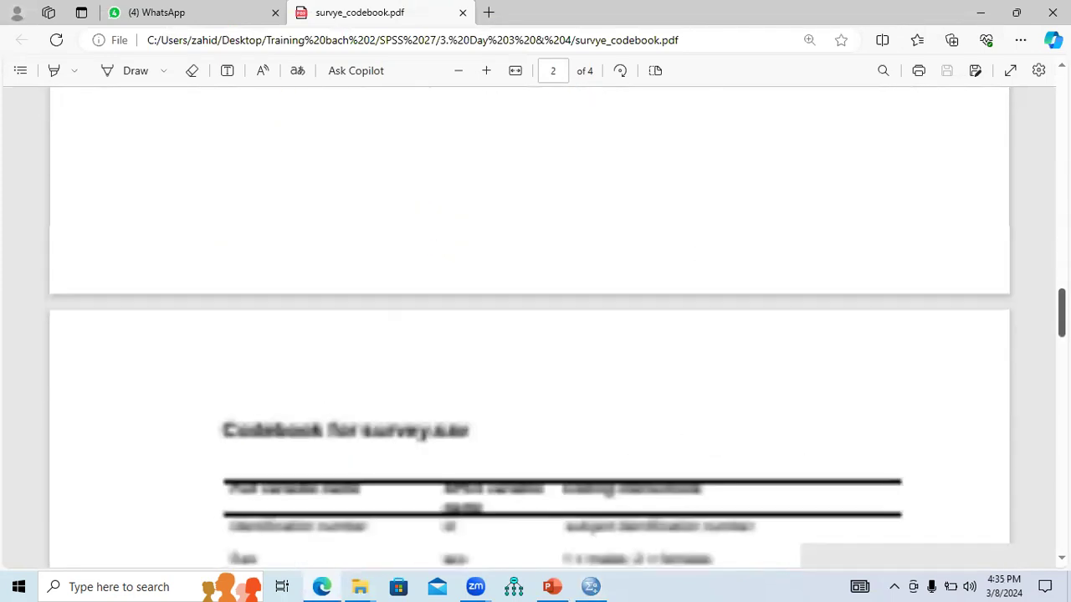
pyautogui.moveTo(564, 196); pyautogui.dragTo(713, 194)
pyautogui.click(661, 194)
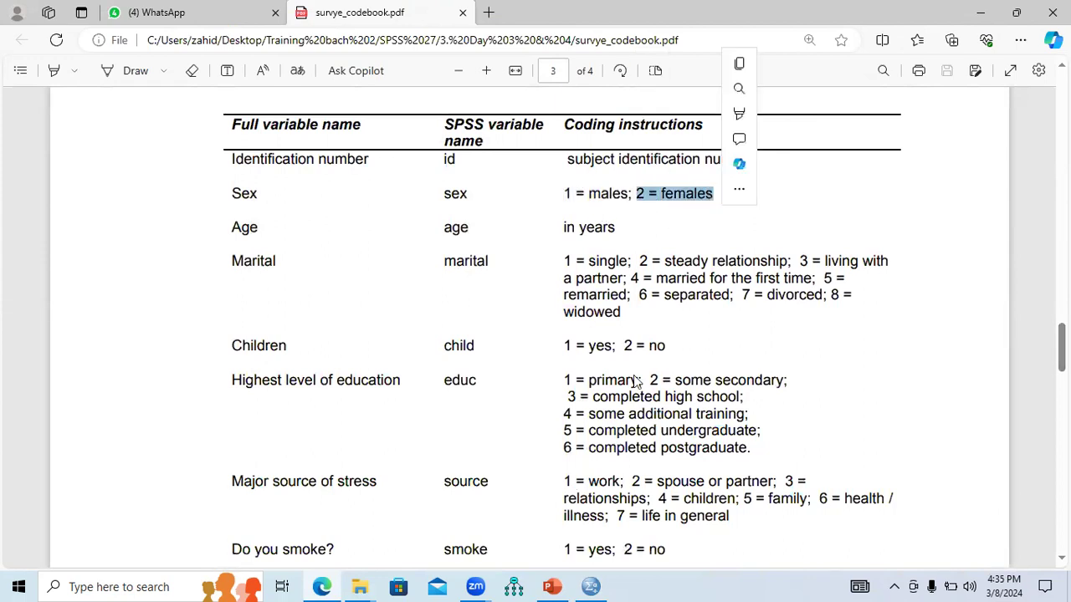
# Step: Switch back to SPSS and add the value label 1 = "Male" for the Gender variable
pyautogui.click(589, 587)
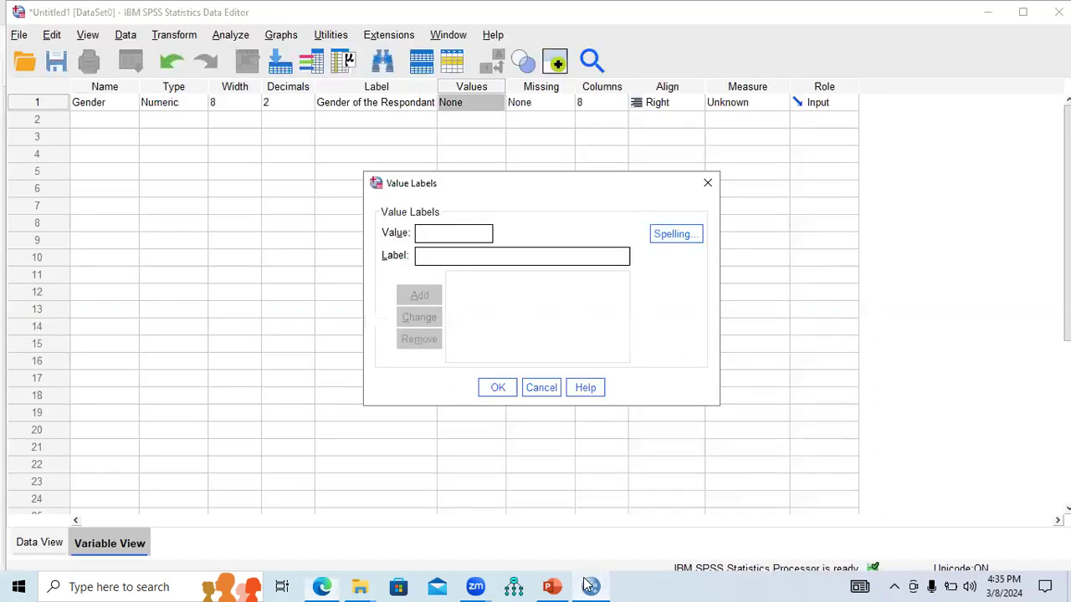
pyautogui.write('1')
pyautogui.click(440, 254)
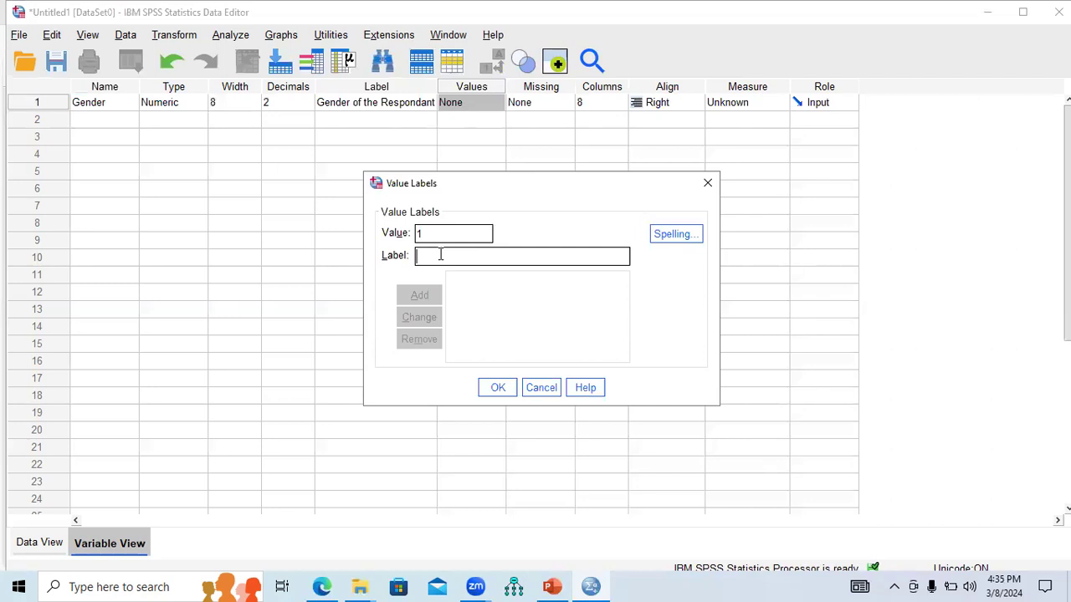
pyautogui.write('Male')
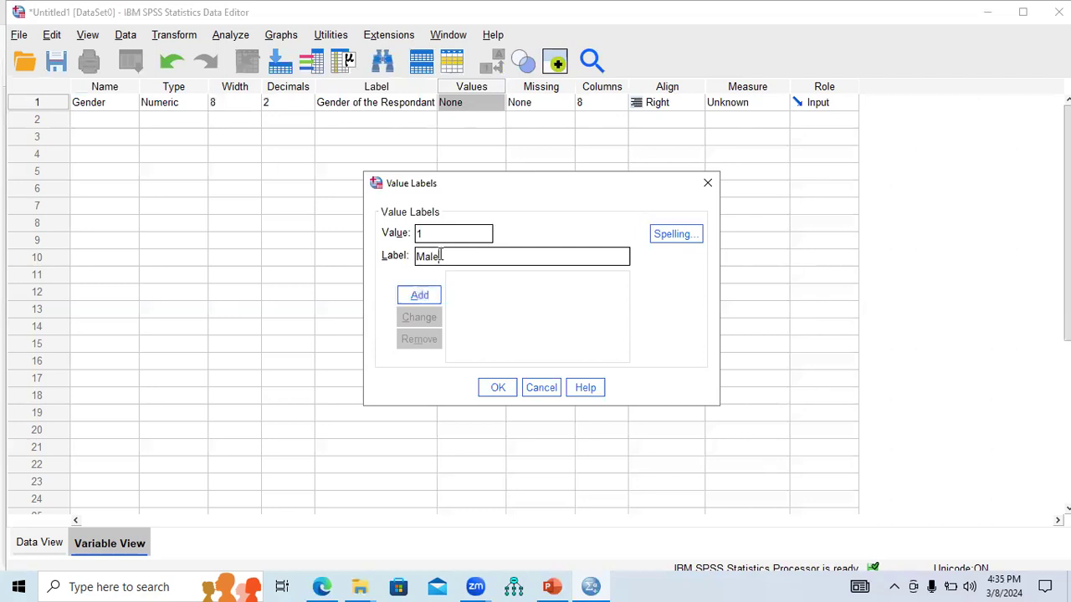
pyautogui.click(423, 298)
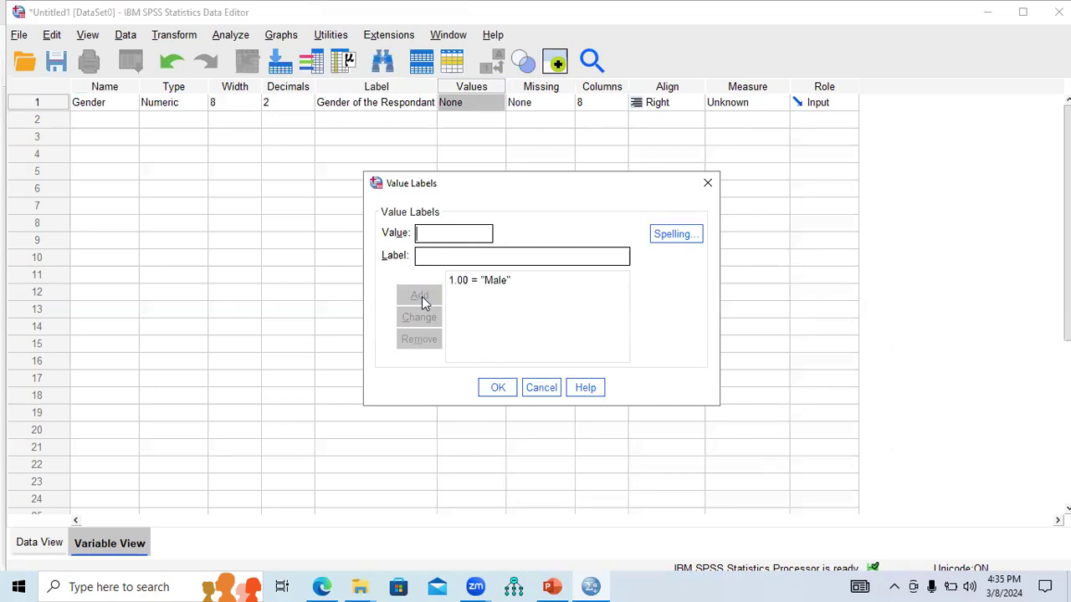
# Step: Add the value label 2 = "Female" for Gender and apply the value labels
pyautogui.write('2')
pyautogui.click(441, 254)
pyautogui.write('fe')
pyautogui.press('BackSpace')
pyautogui.press('BackSpace')
pyautogui.write('Female')
pyautogui.click(420, 295)
pyautogui.click(497, 388)
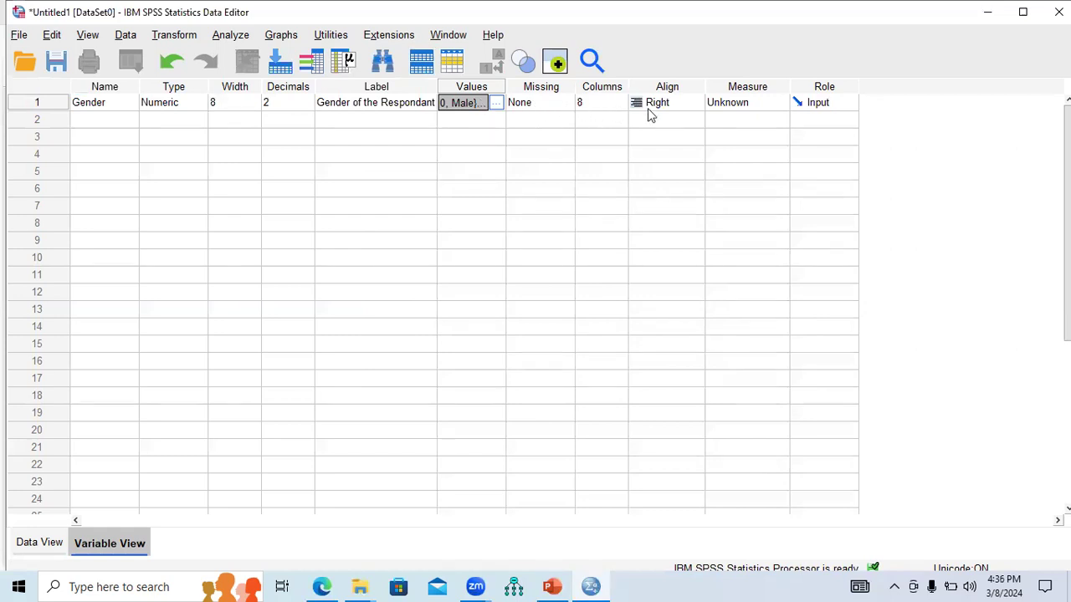
# Step: Set the Gender variable's measurement level to Nominal
pyautogui.click(781, 105)
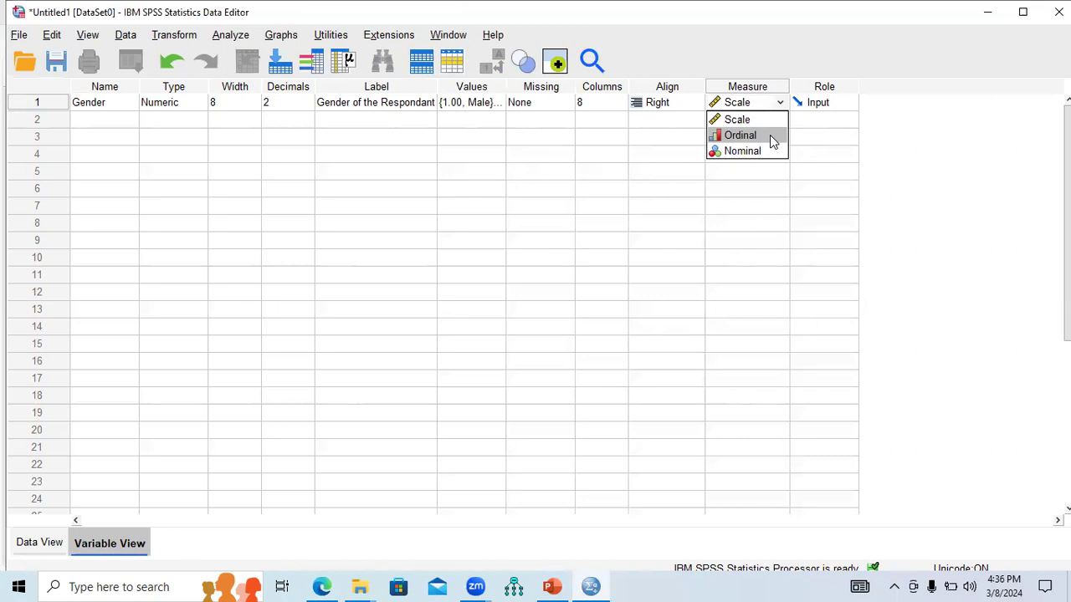
pyautogui.click(757, 154)
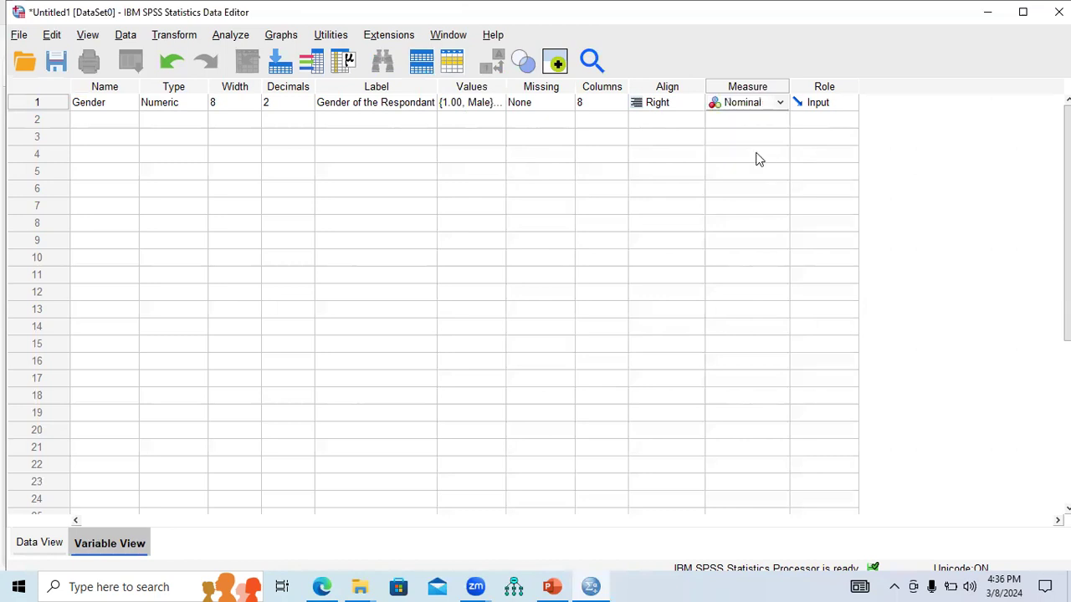
pyautogui.click(779, 105)
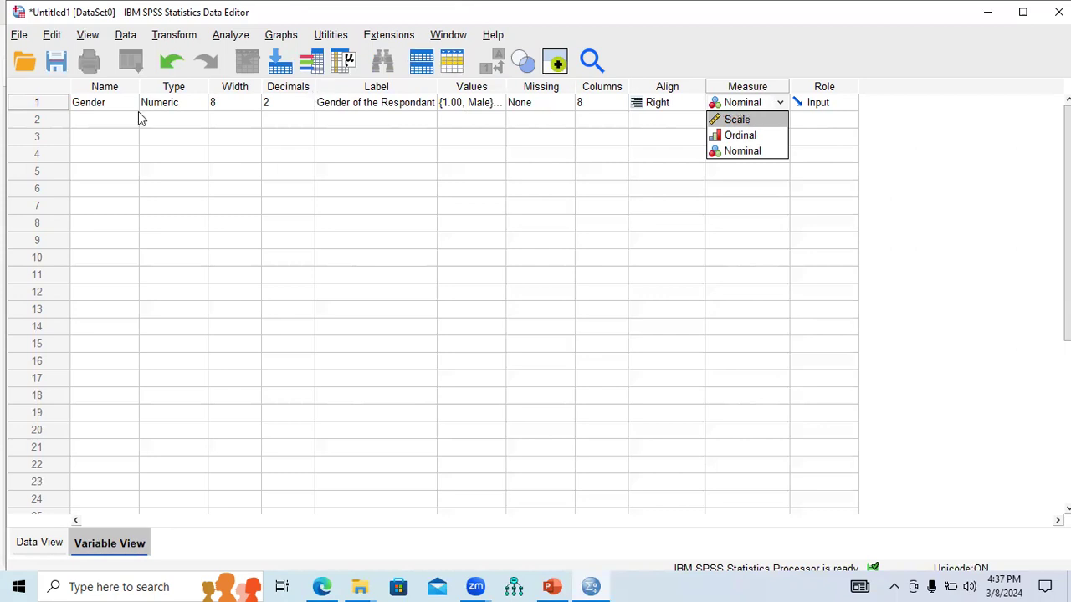
# Step: Review the value labels defined for Gender and close them without making changes
pyautogui.click(493, 102)
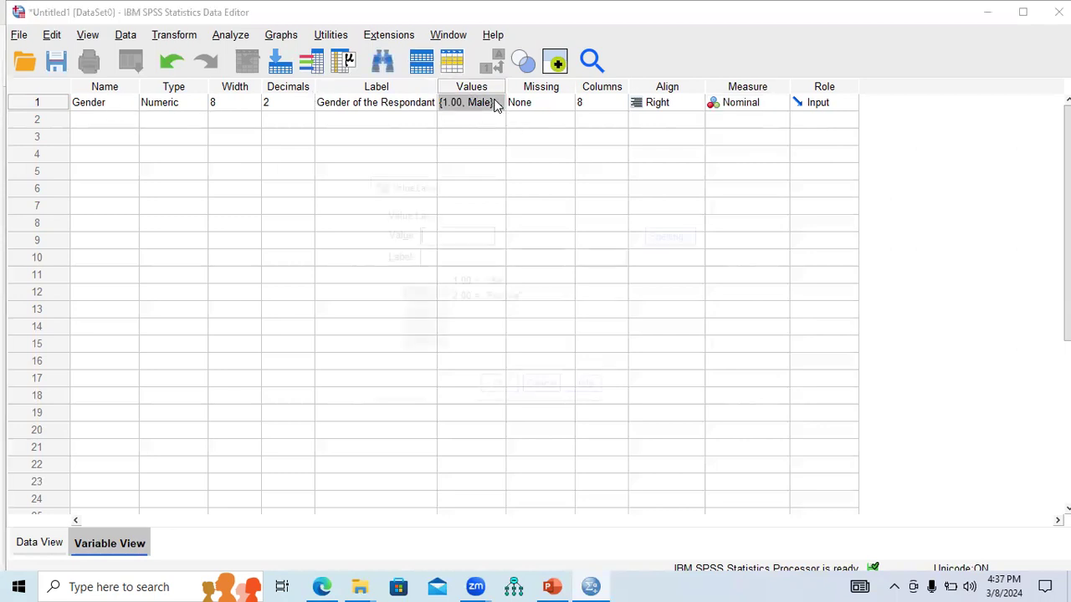
pyautogui.click(497, 103)
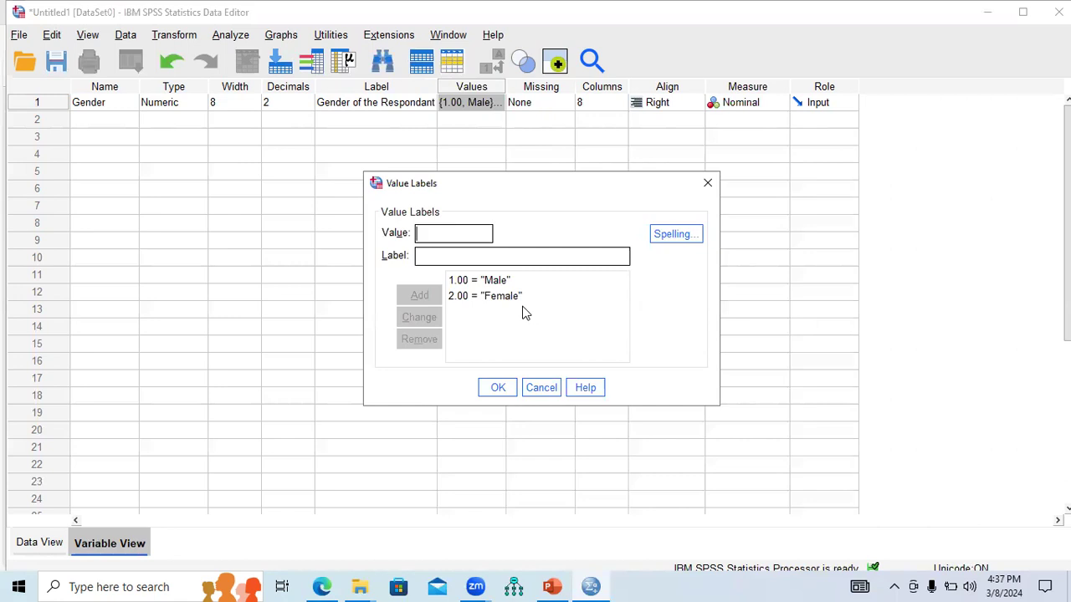
pyautogui.click(707, 186)
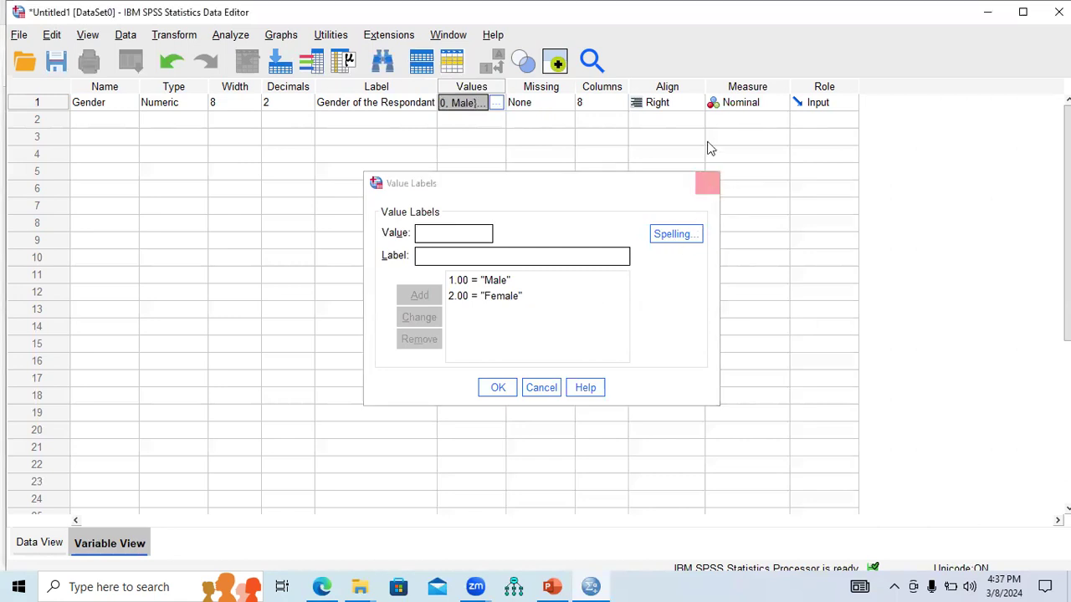
# Step: Check the next variable in the codebook and name the second variable Age in SPSS Variable View
pyautogui.click(105, 124)
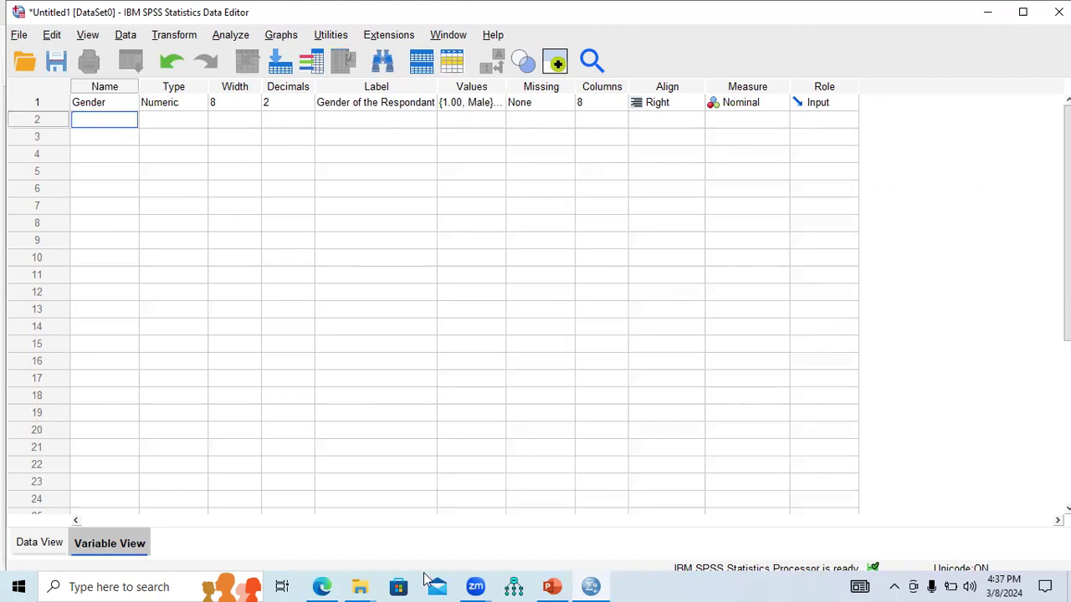
pyautogui.click(321, 587)
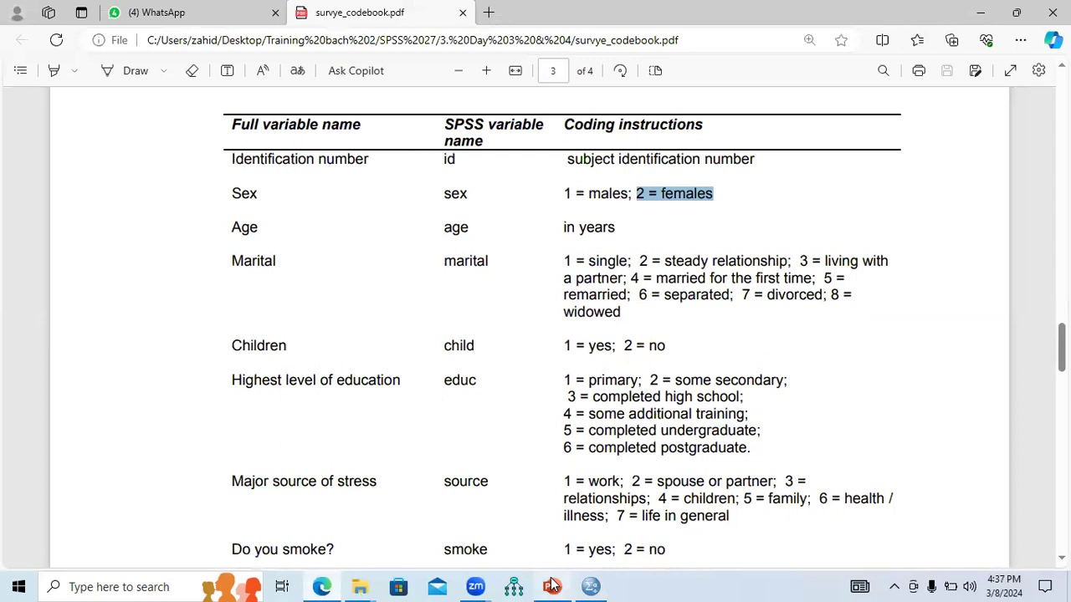
pyautogui.click(591, 587)
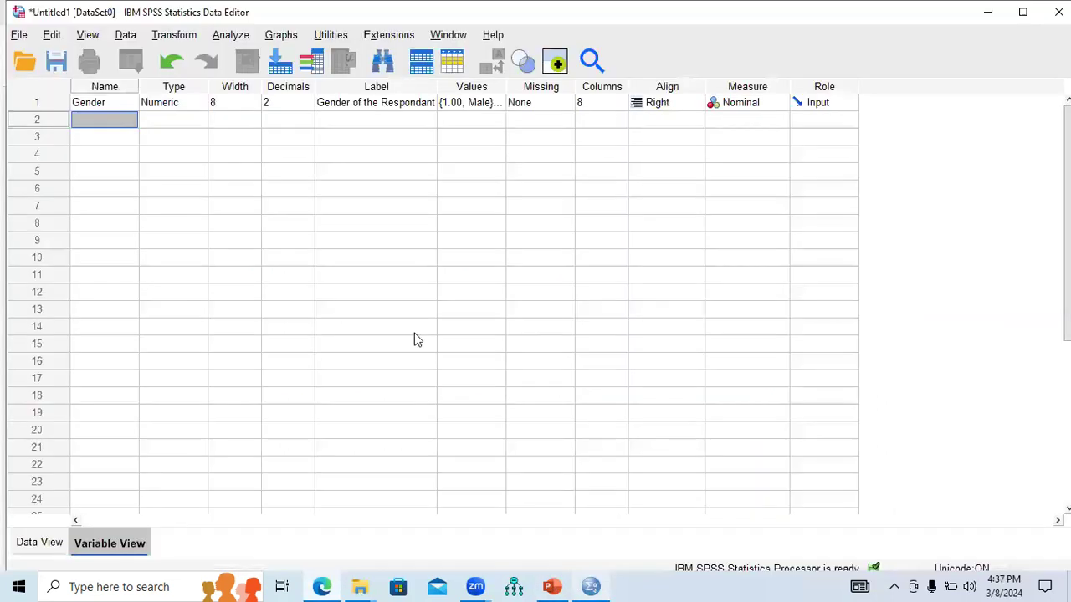
pyautogui.write('Age')
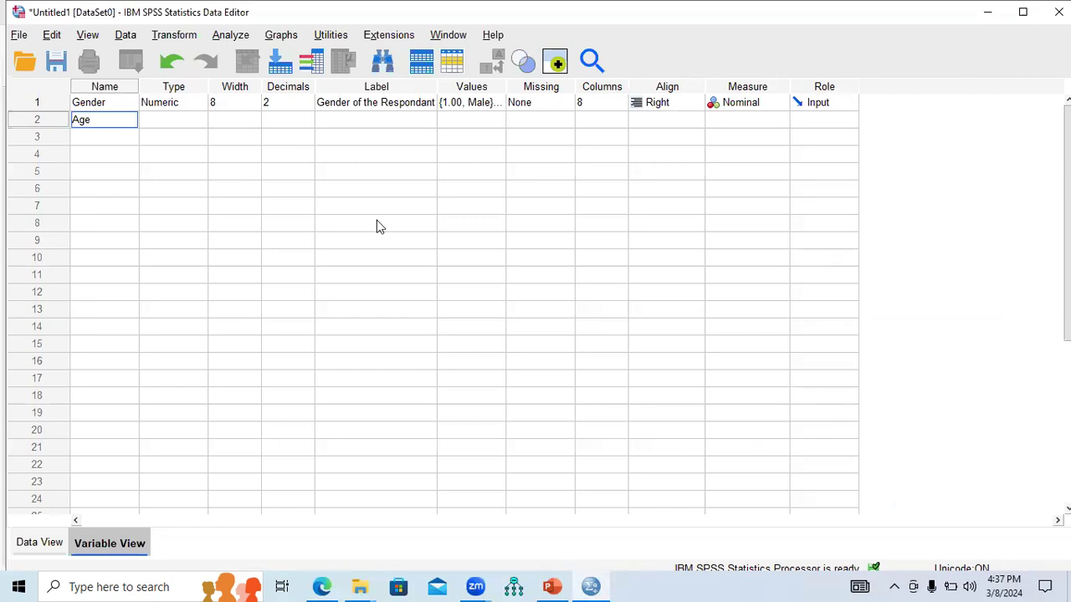
# Step: Label the Age variable "Age of Respondants" and set its measurement level to Scale
pyautogui.click(405, 122)
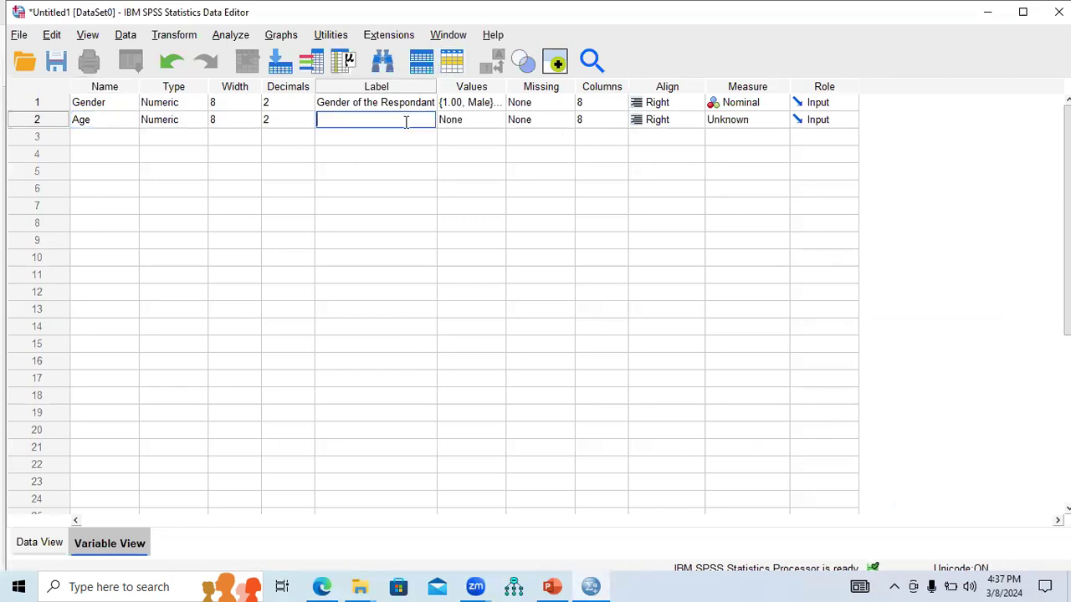
pyautogui.write('Age of Respondants')
pyautogui.click(779, 125)
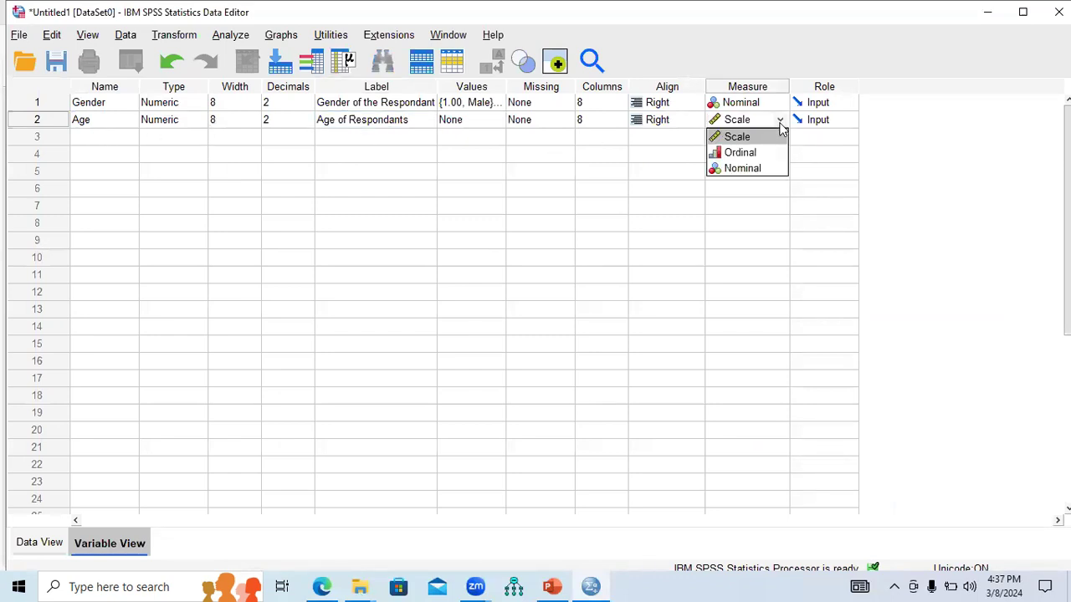
pyautogui.click(772, 141)
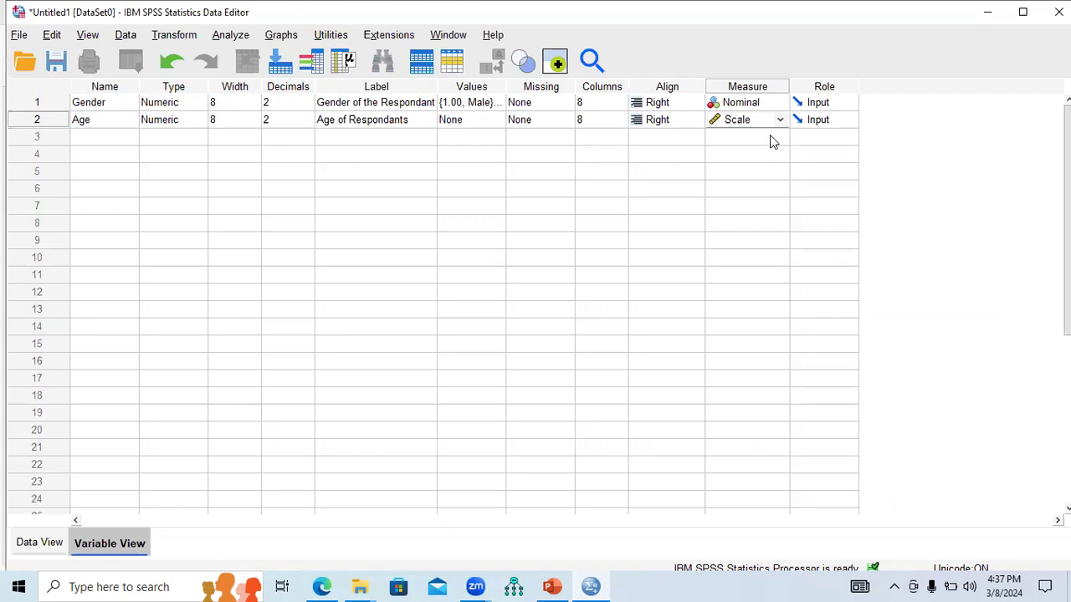
# Step: Open the Age variable's value labels and add 1 = "Less than 18 Years"
pyautogui.click(497, 120)
pyautogui.click(497, 121)
pyautogui.write('1')
pyautogui.click(451, 255)
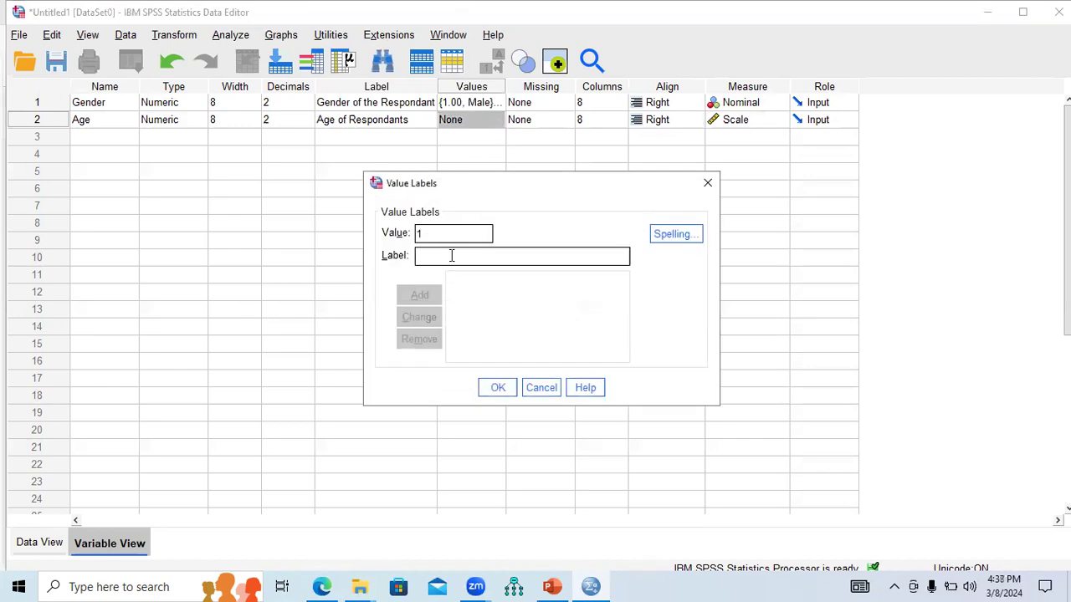
pyautogui.write('Less')
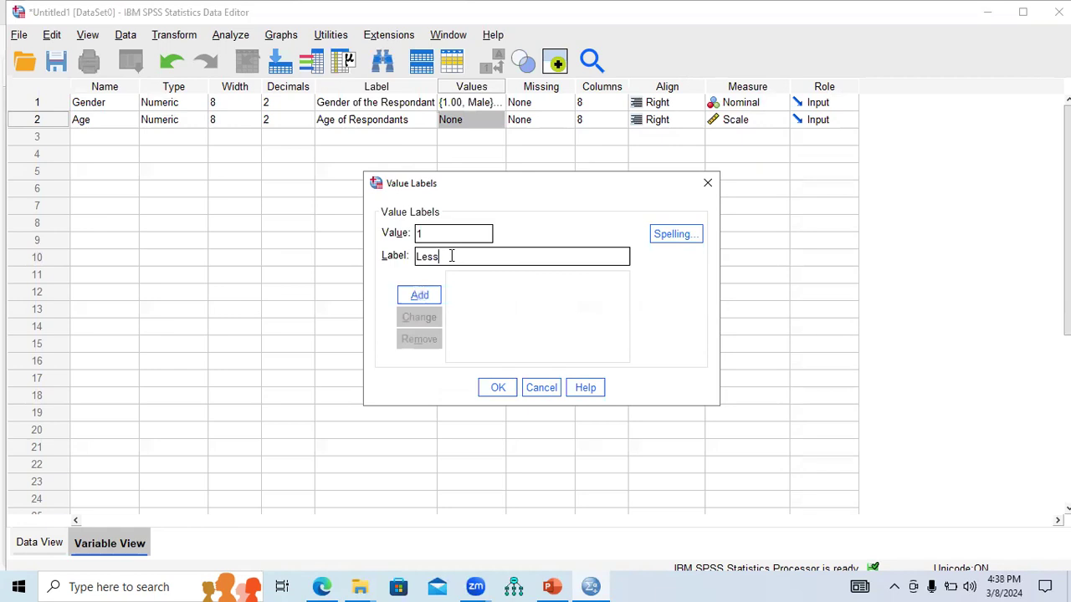
pyautogui.write(' than 18 Years')
pyautogui.click(423, 295)
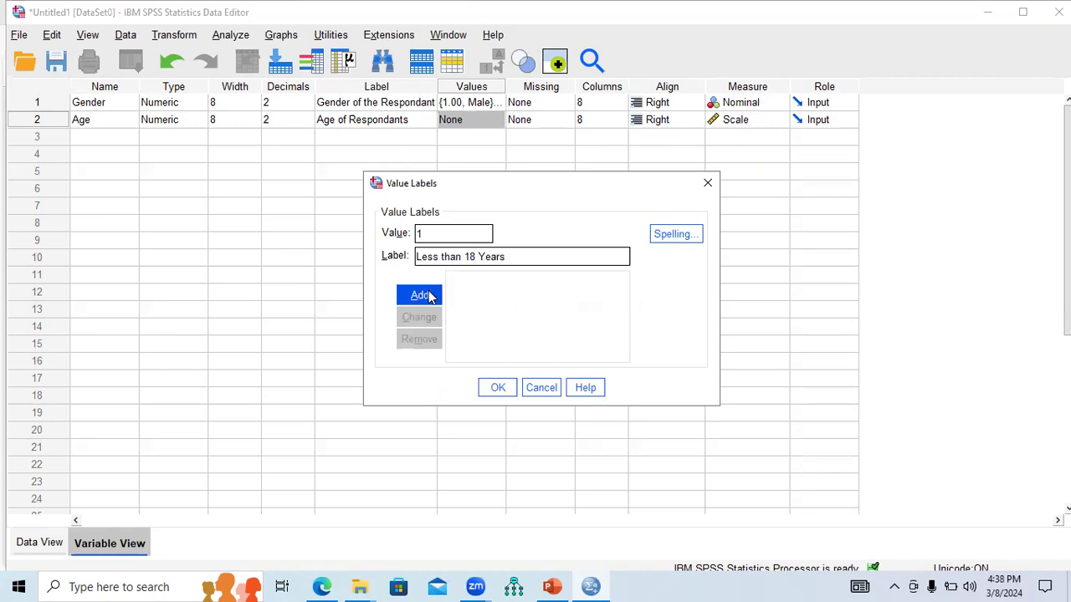
# Step: Add the Age value labels 2 = "19 to 25 Years" and 3 = "26-35 Years"
pyautogui.write('2')
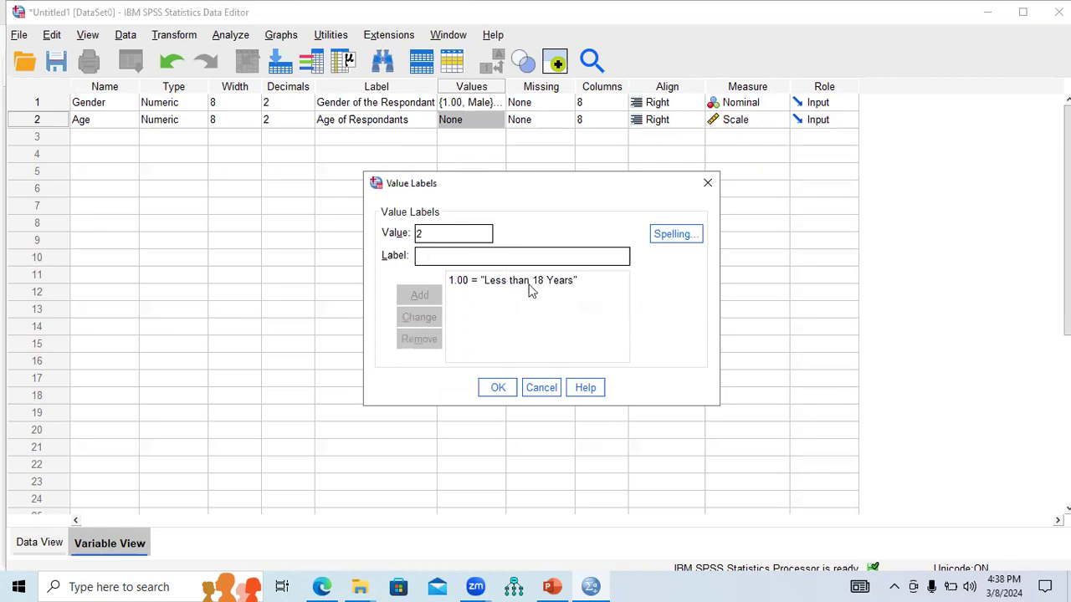
pyautogui.write('19')
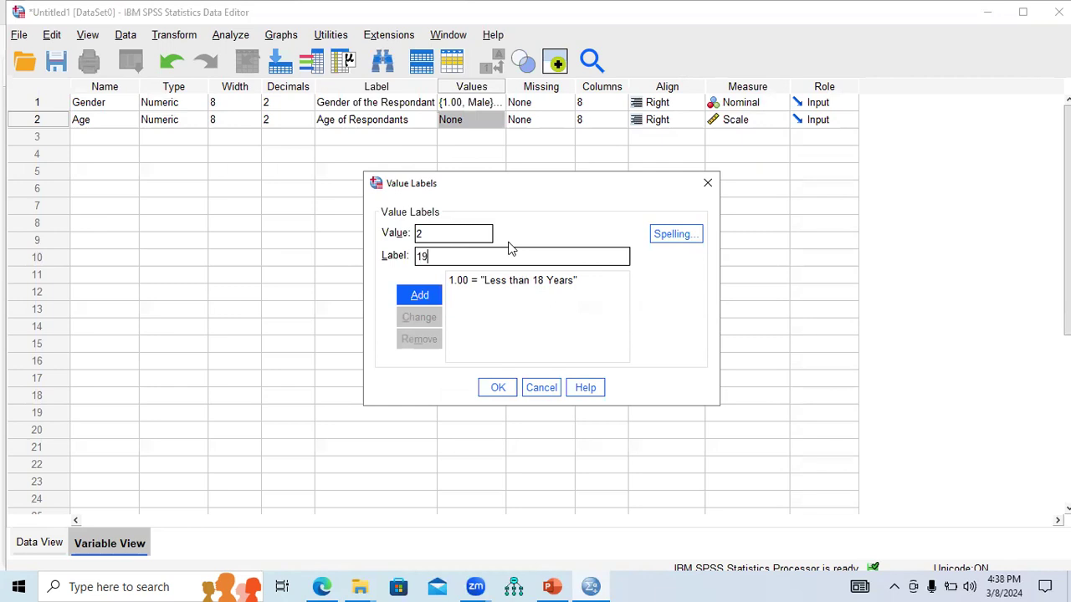
pyautogui.write(' to 25 Years')
pyautogui.click(420, 298)
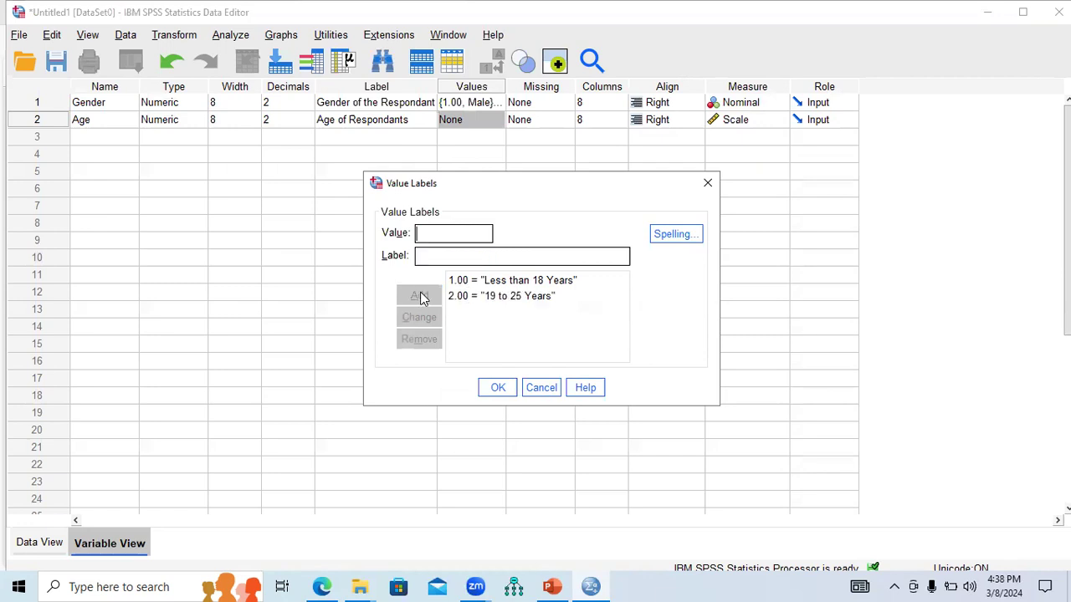
pyautogui.write('3')
pyautogui.click(444, 256)
pyautogui.write('26')
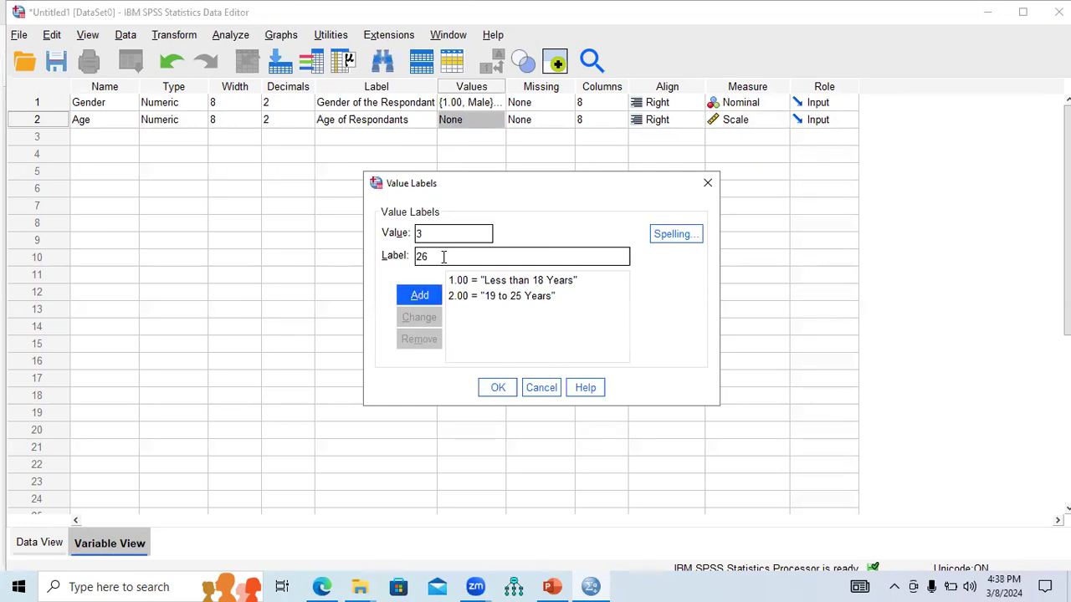
pyautogui.write('-35 Years')
pyautogui.click(423, 297)
# Step: Add the value label 4 = "36-50 Years" for the Age variable
pyautogui.write('4')
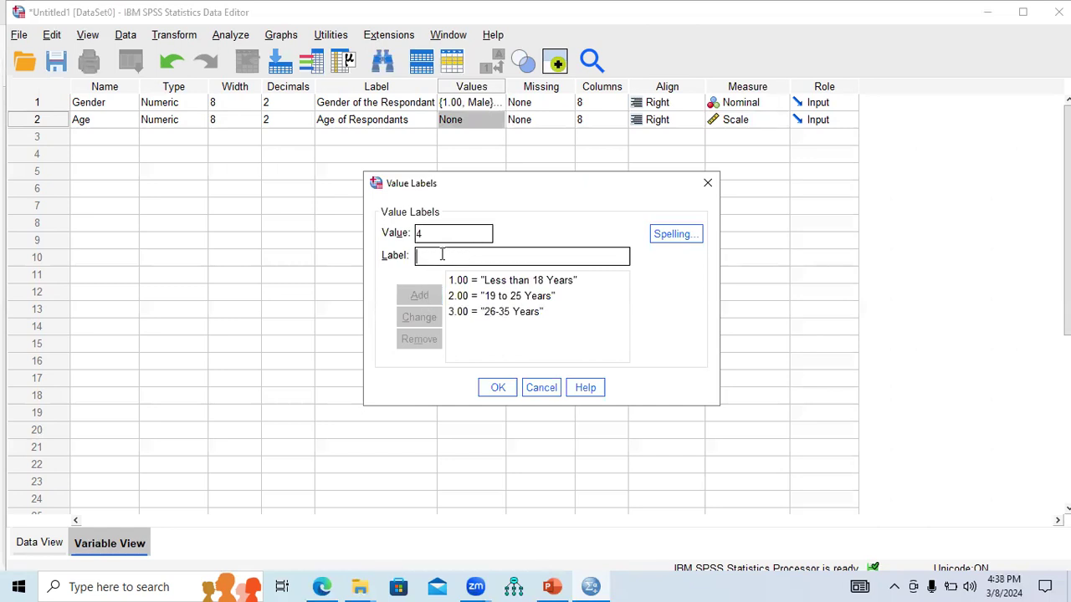
pyautogui.write('3')
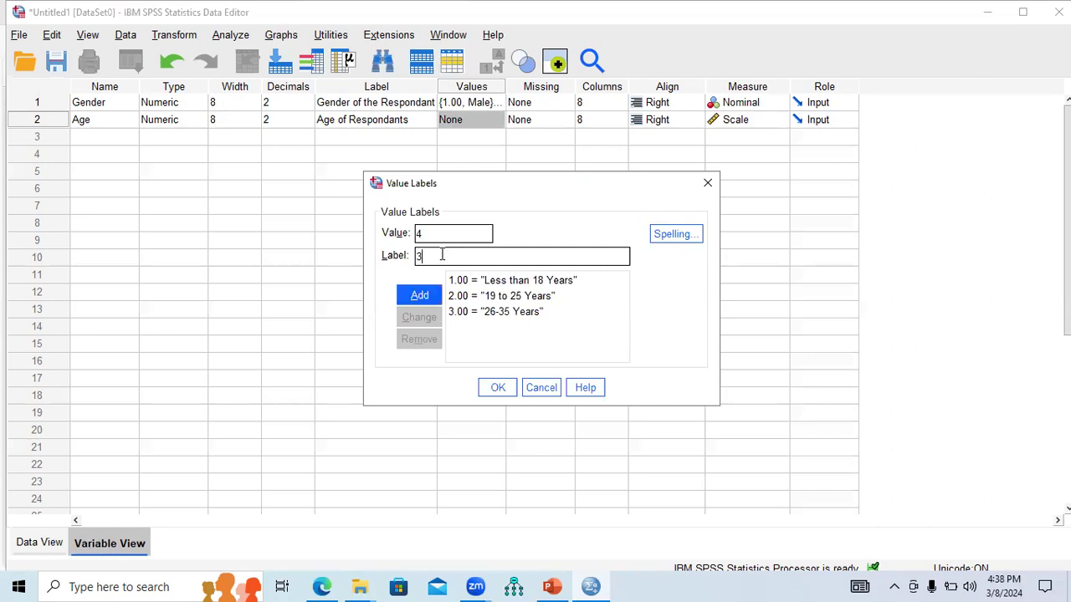
pyautogui.write('6-50 Years')
pyautogui.click(429, 298)
# Step: Add the Age value label 5 = "Greater than 50 Years", accept the labels and set Age's measurement level to Ordinal
pyautogui.write('5')
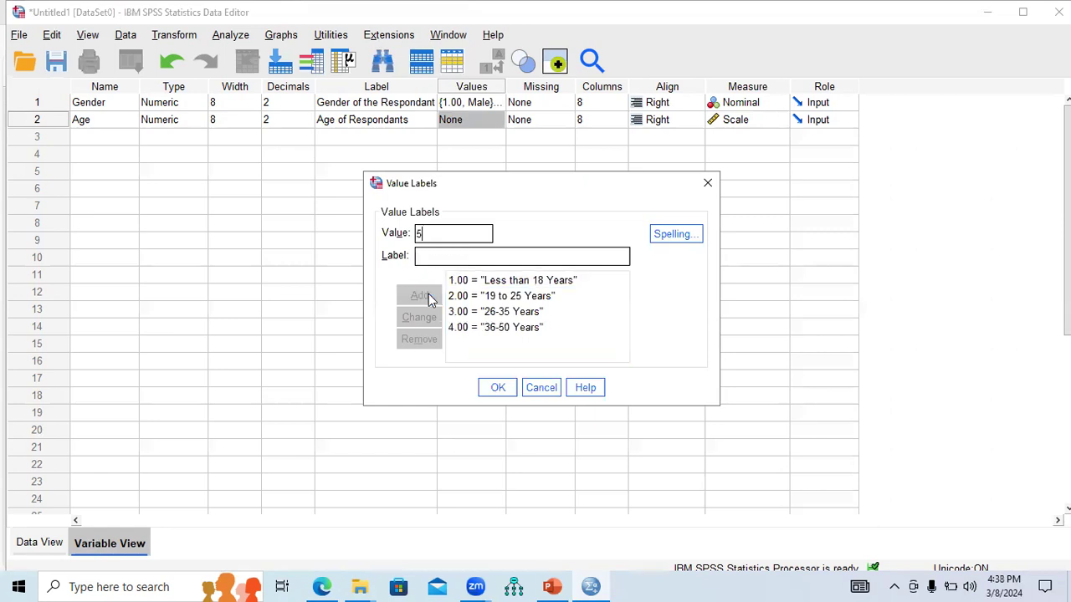
pyautogui.click(451, 259)
pyautogui.write('Greater than')
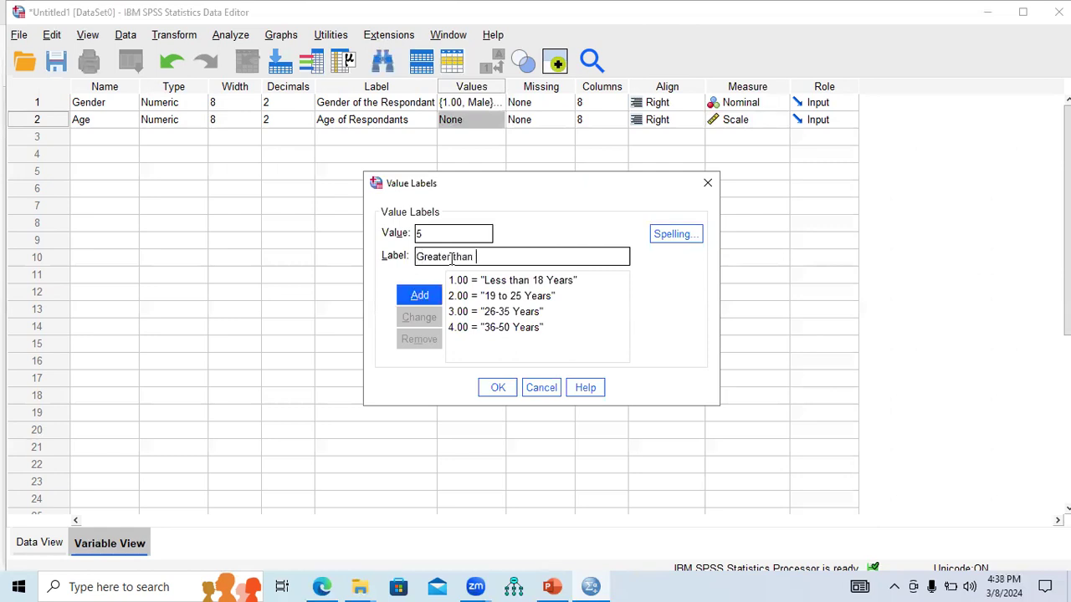
pyautogui.write(' 50 Years')
pyautogui.click(420, 295)
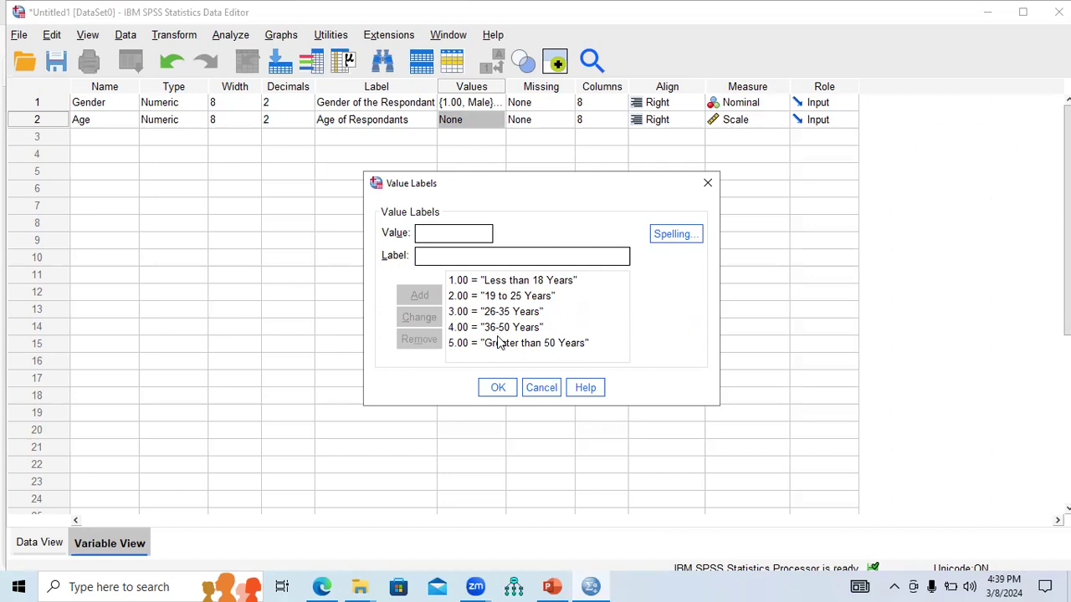
pyautogui.click(498, 387)
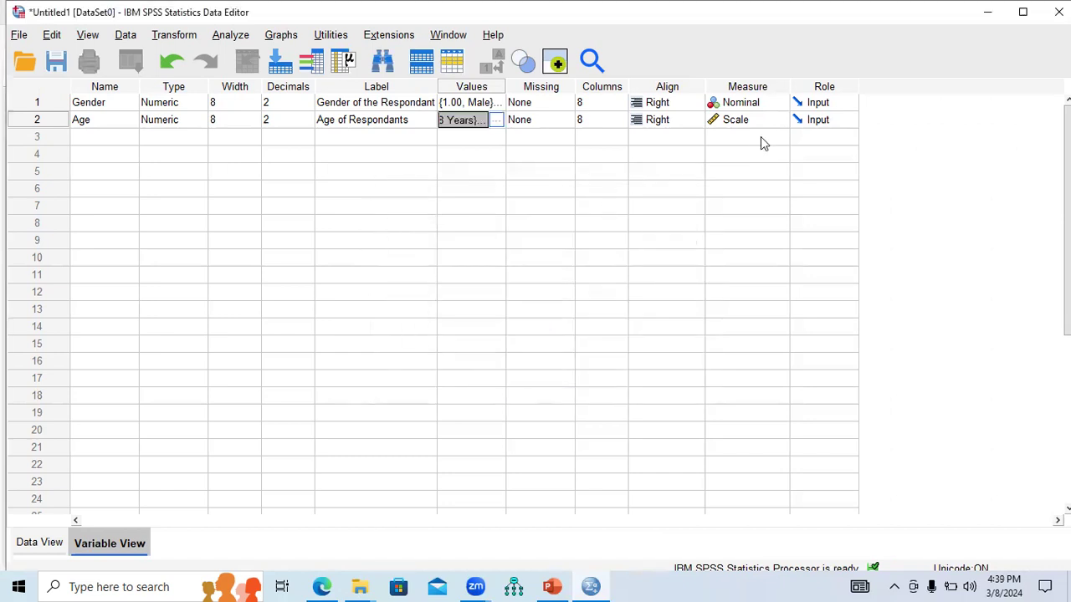
pyautogui.click(782, 120)
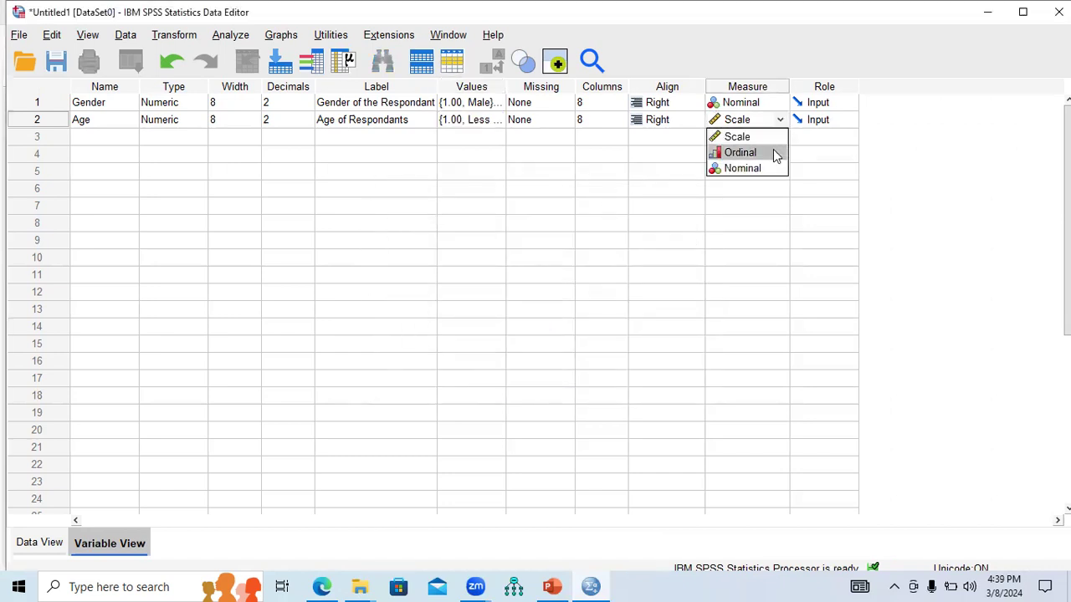
pyautogui.click(776, 153)
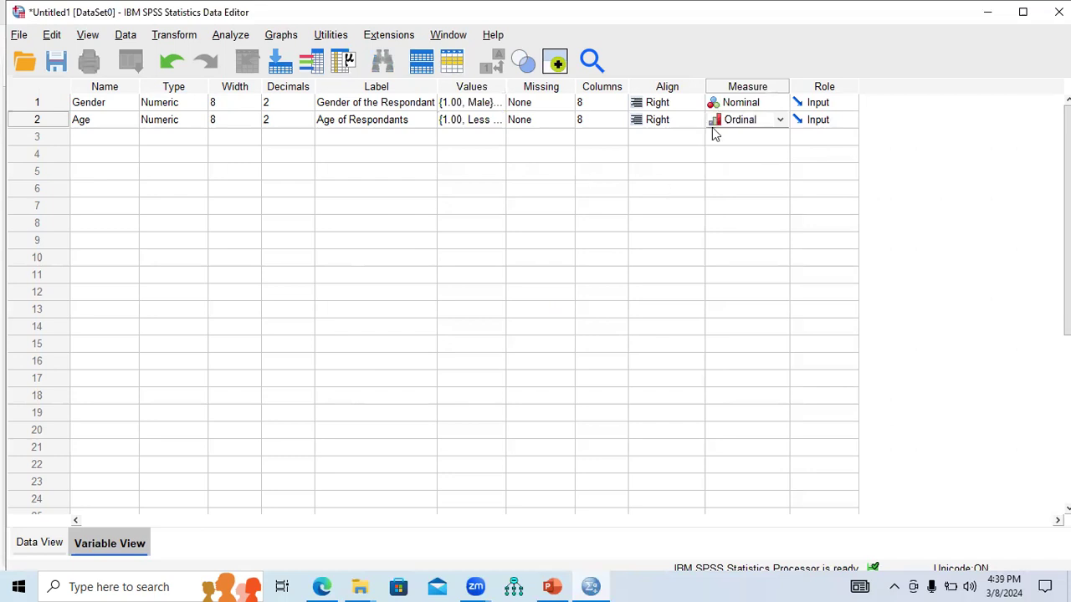
# Step: Look up the marital entry in the survey codebook PDF and name the third variable Marital in SPSS
pyautogui.click(122, 138)
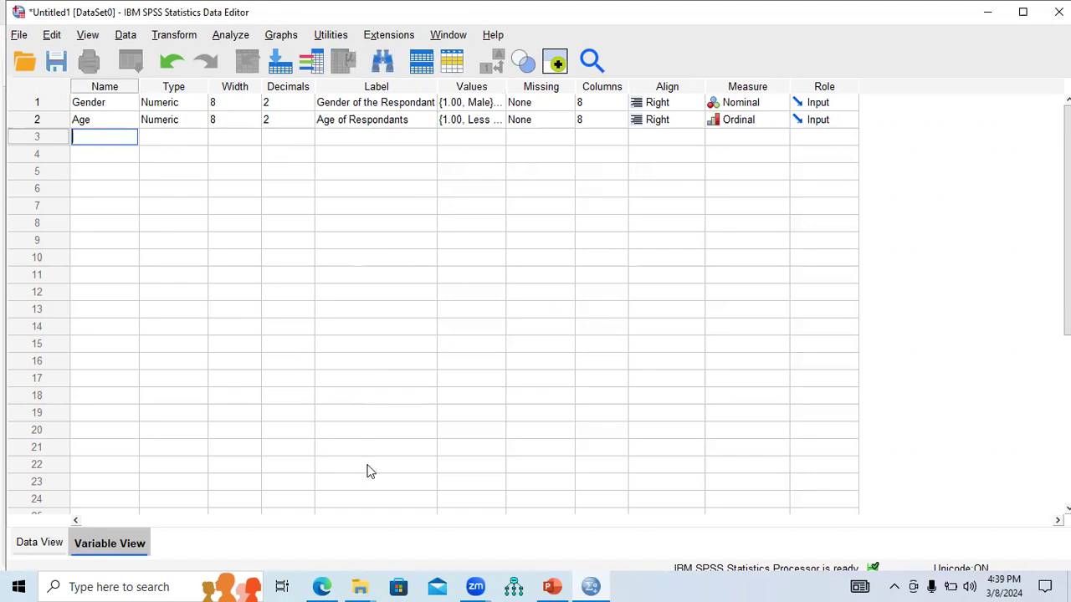
pyautogui.click(323, 585)
pyautogui.moveTo(231, 261); pyautogui.dragTo(276, 263)
pyautogui.click(591, 585)
pyautogui.write('M')
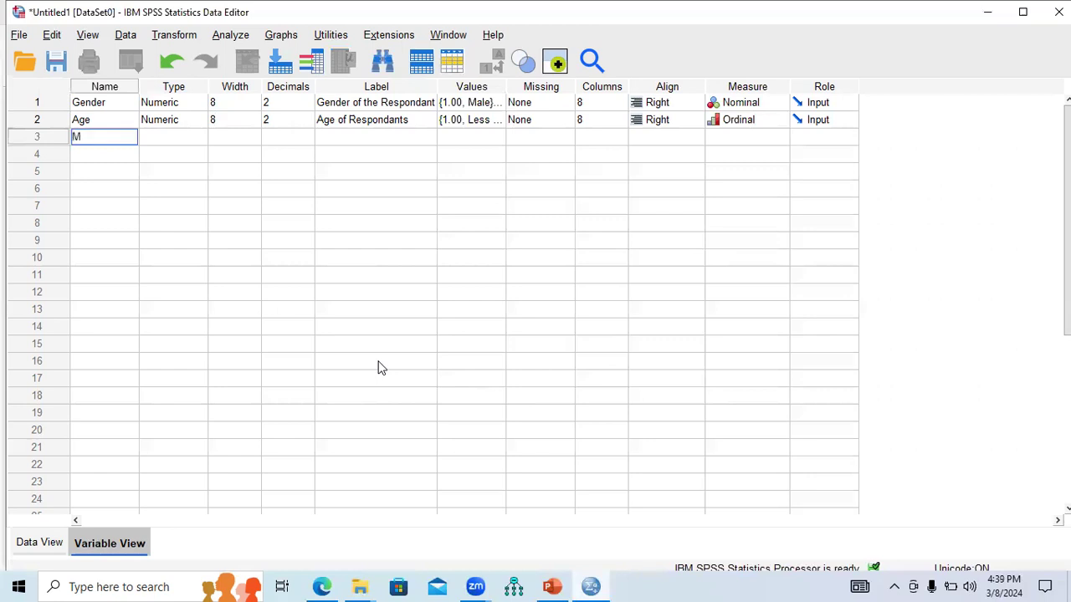
pyautogui.write('arital')
# Step: Label the Marital variable "Marital Status of Respondant"
pyautogui.click(351, 142)
pyautogui.write('Mar')
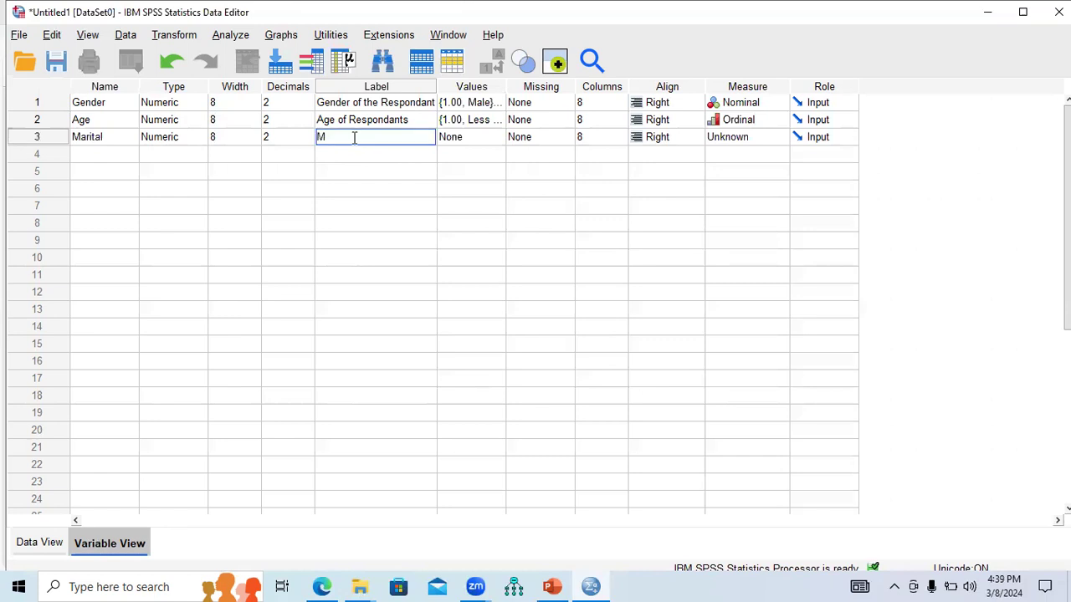
pyautogui.write('ital Staus')
pyautogui.press('BackSpace')
pyautogui.press('BackSpace')
pyautogui.press('BackSpace')
pyautogui.write('atus of Respondant')
# Step: Open the Marital variable's value labels and add 1 = "Unmarried/Single"
pyautogui.click(505, 140)
pyautogui.click(707, 183)
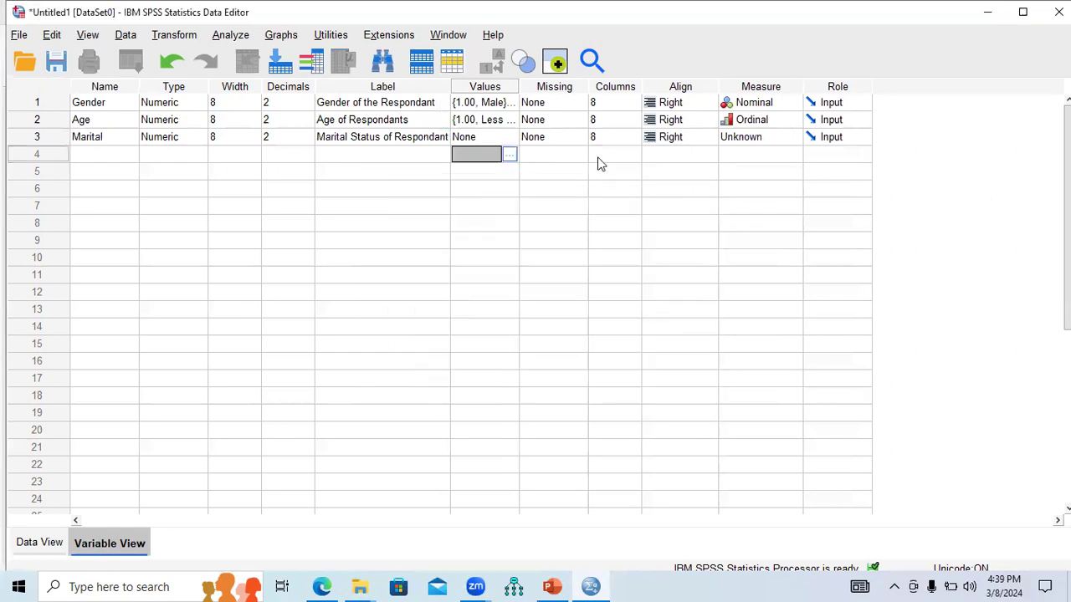
pyautogui.click(513, 138)
pyautogui.write('1')
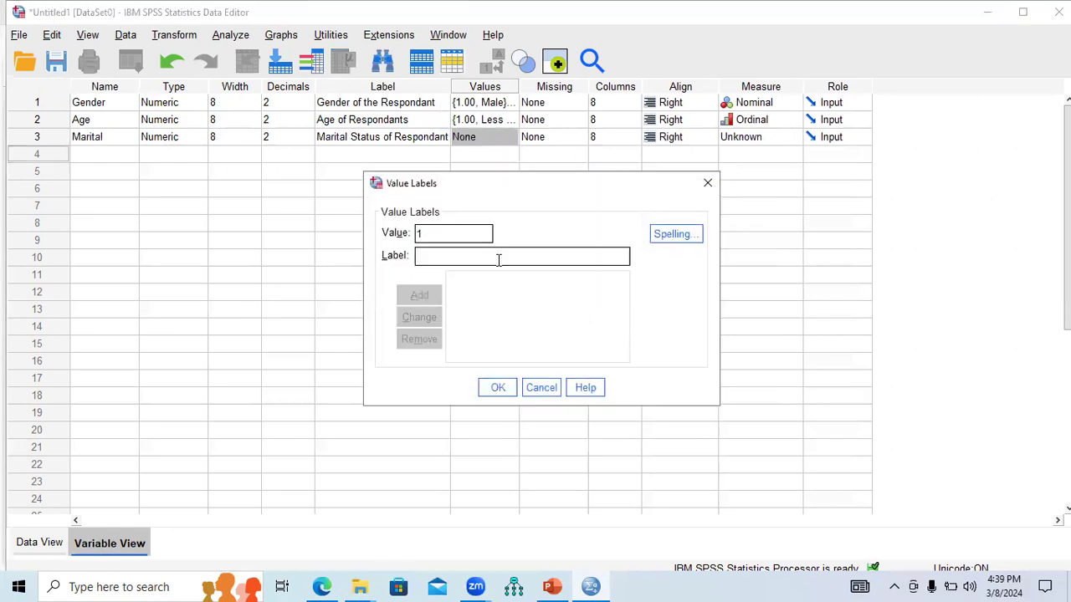
pyautogui.write('.00 = "Unmarri')
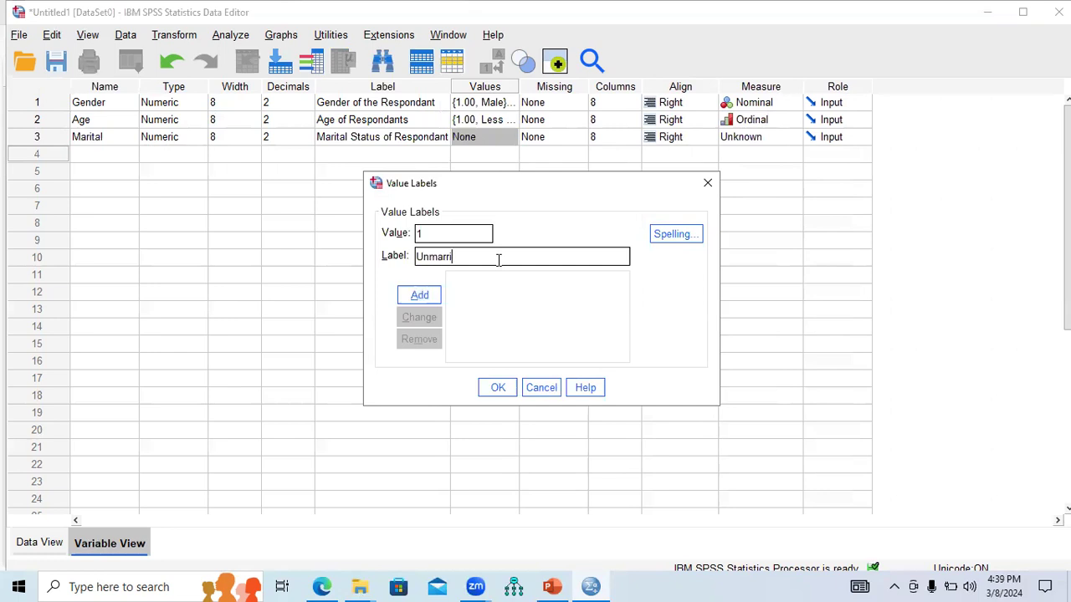
pyautogui.write('ed/Single')
pyautogui.click(421, 298)
# Step: Add the value label 2 = "Married" for the Marital variable
pyautogui.write('2')
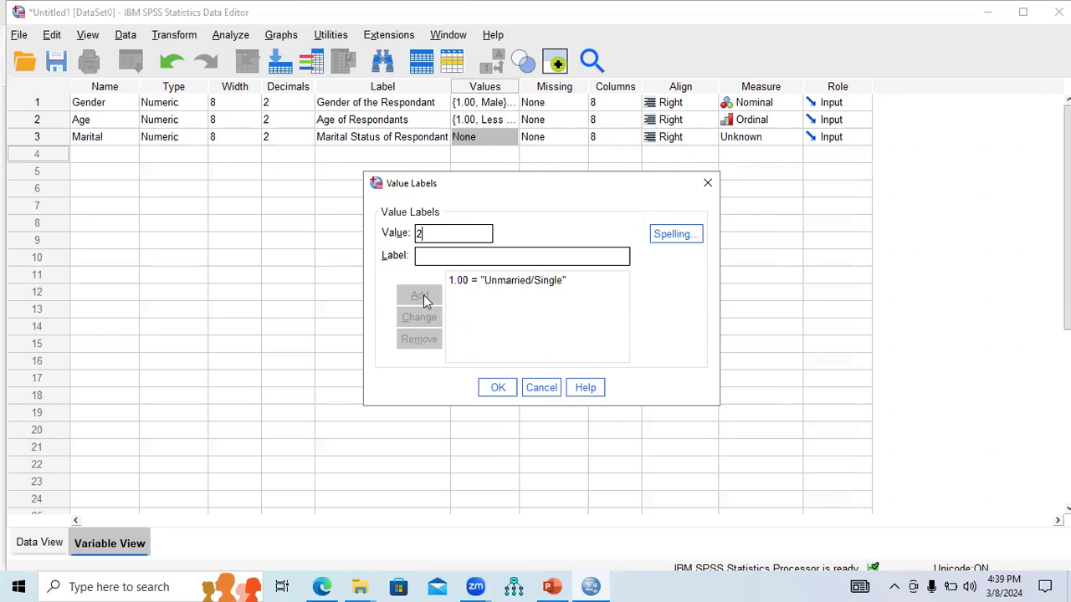
pyautogui.click(447, 257)
pyautogui.write('Ma')
pyautogui.press('BackSpace')
pyautogui.press('BackSpace')
pyautogui.write('Married')
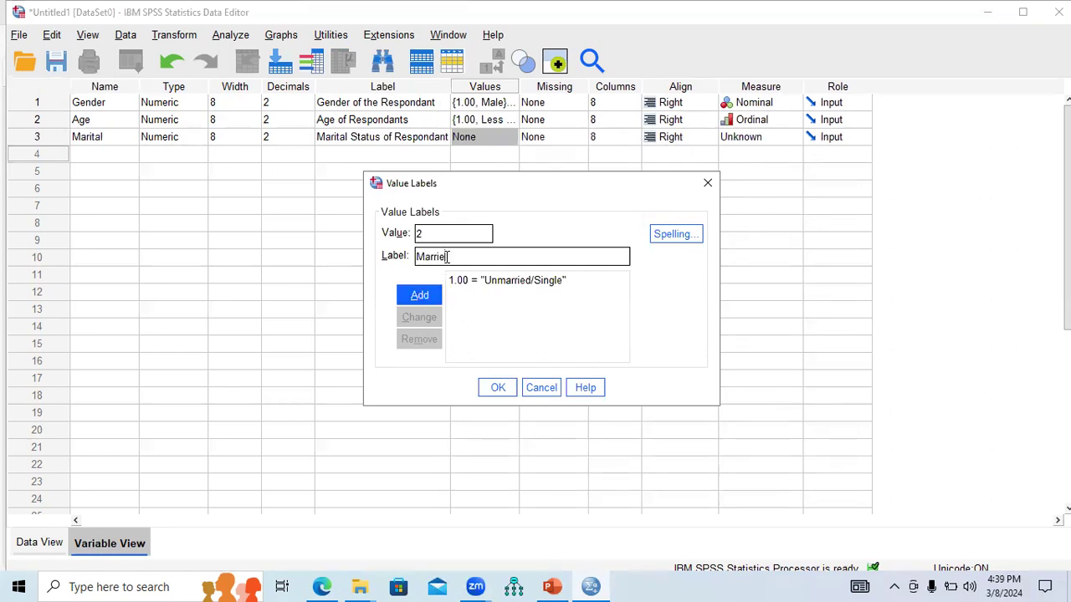
pyautogui.click(430, 299)
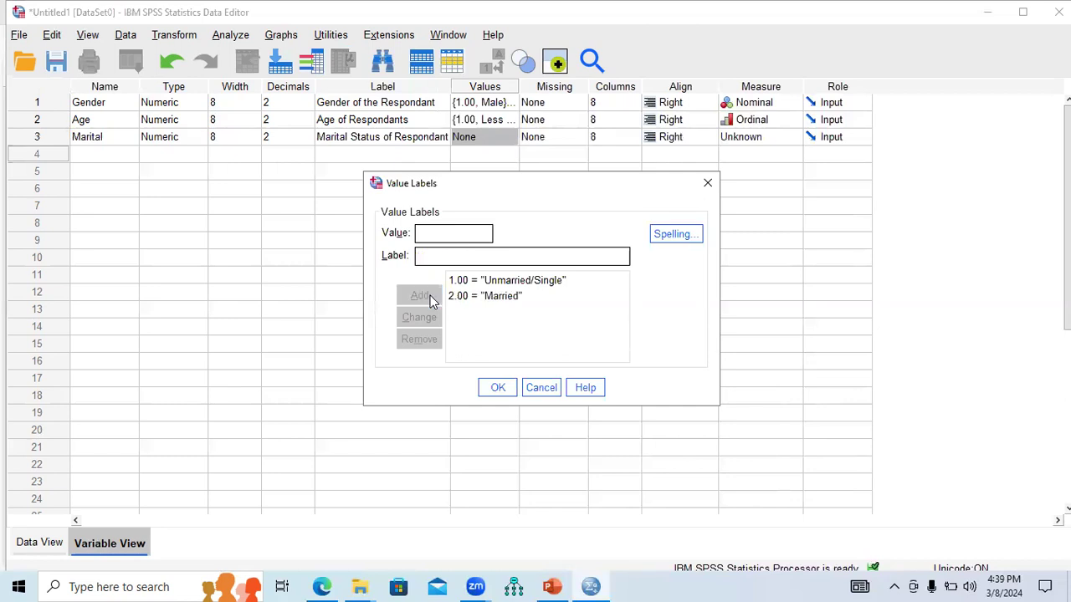
# Step: Add the value label 3 = "Divorced/Separated" and accept the Marital variable's value labels
pyautogui.write('D')
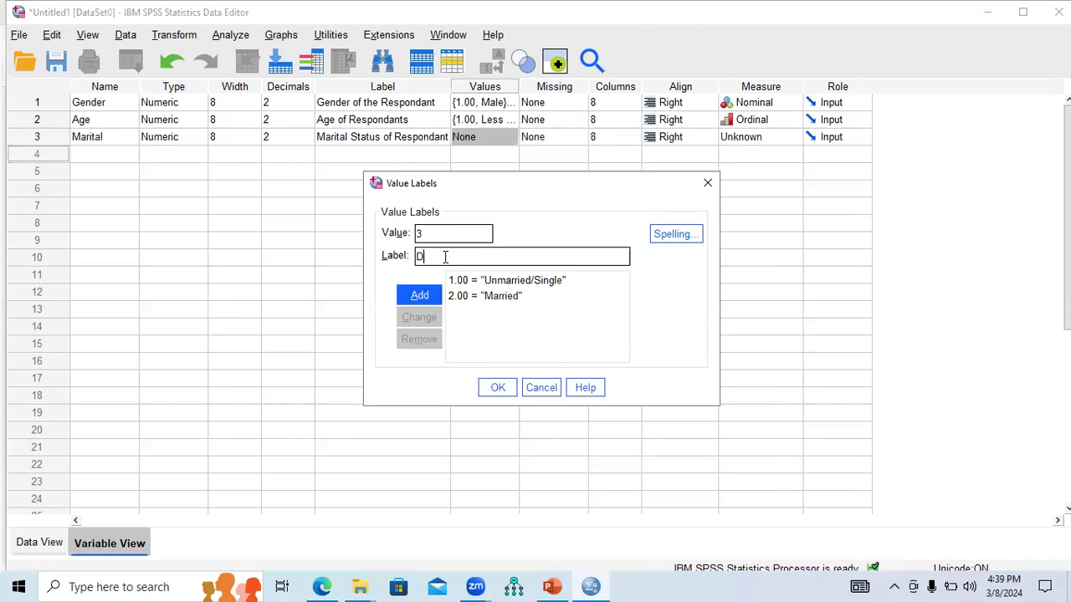
pyautogui.write('ivorced/Separated')
pyautogui.click(421, 294)
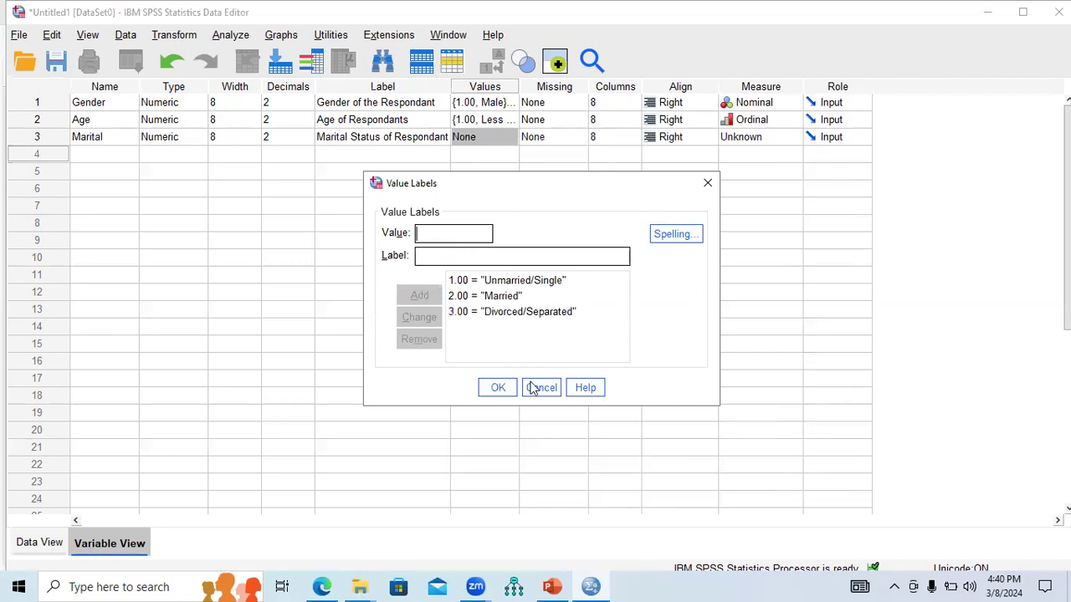
pyautogui.click(498, 387)
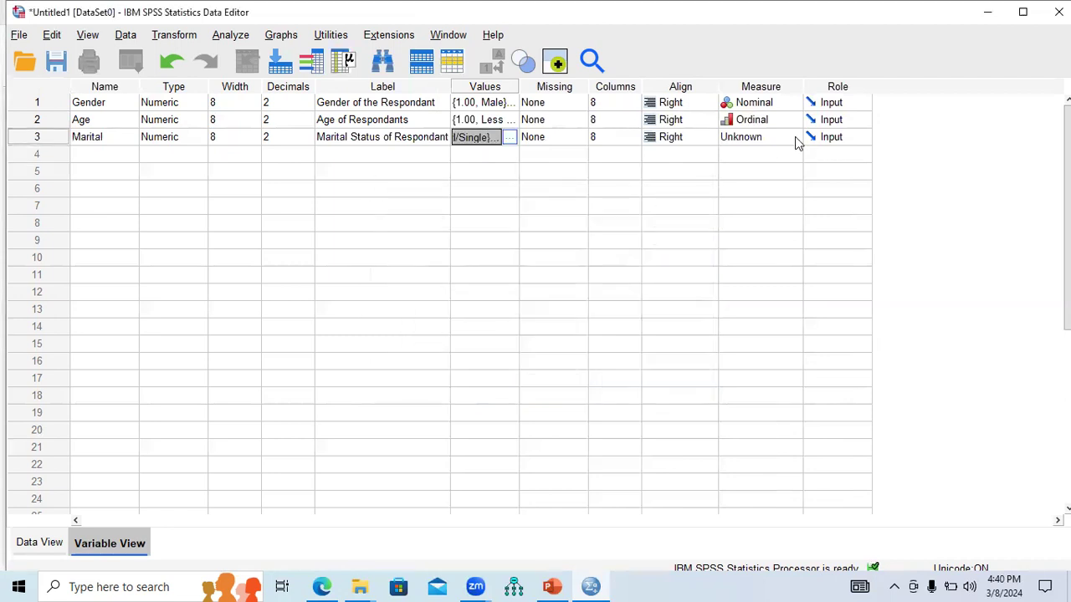
# Step: Set the Marital variable's measurement level to Nominal and review its value labels
pyautogui.click(793, 137)
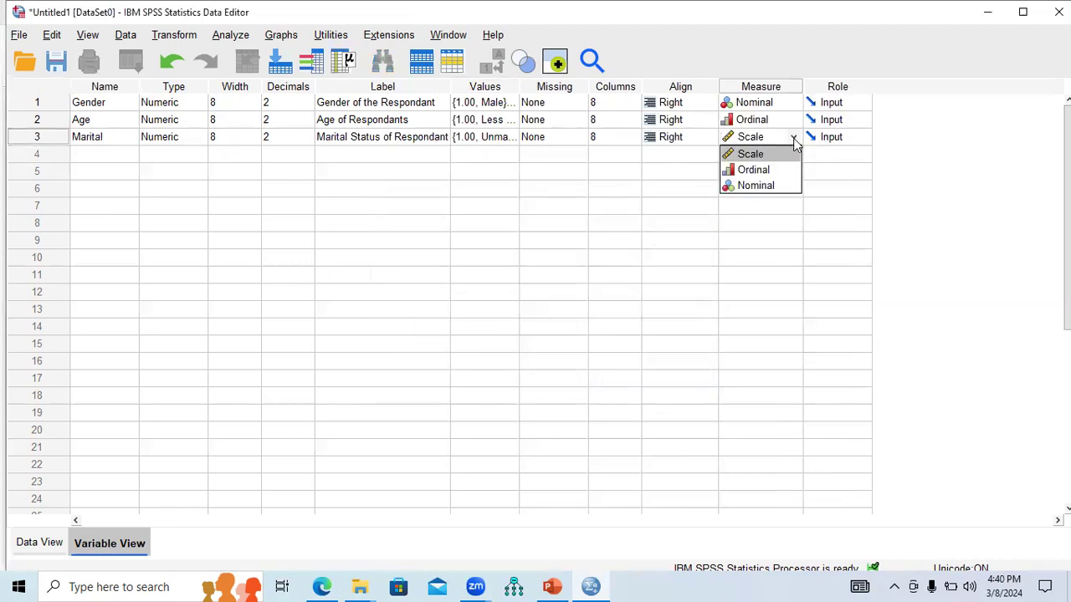
pyautogui.click(775, 181)
pyautogui.click(511, 137)
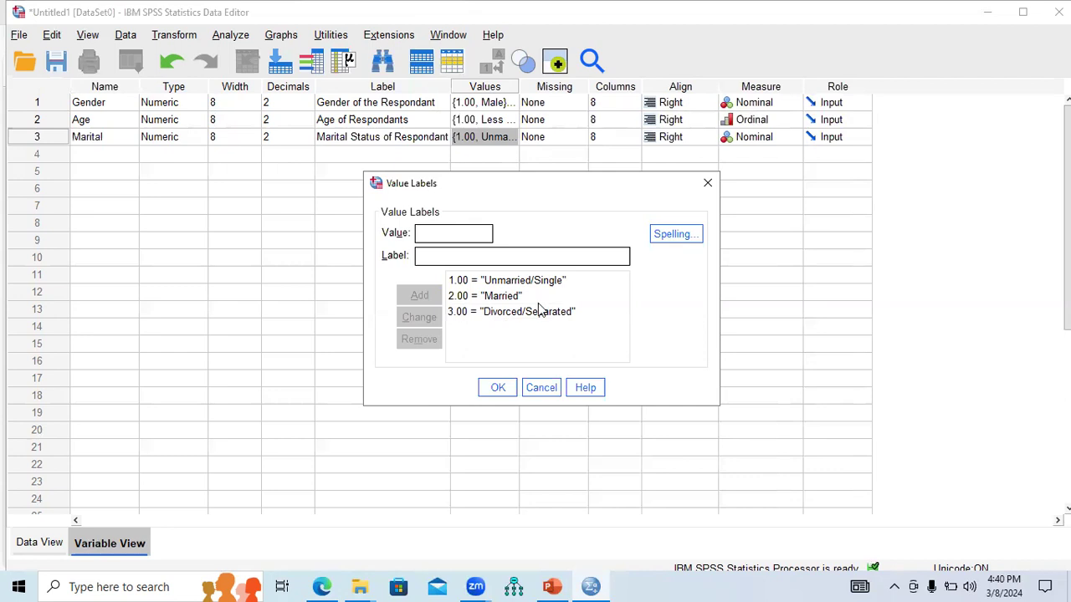
pyautogui.click(707, 184)
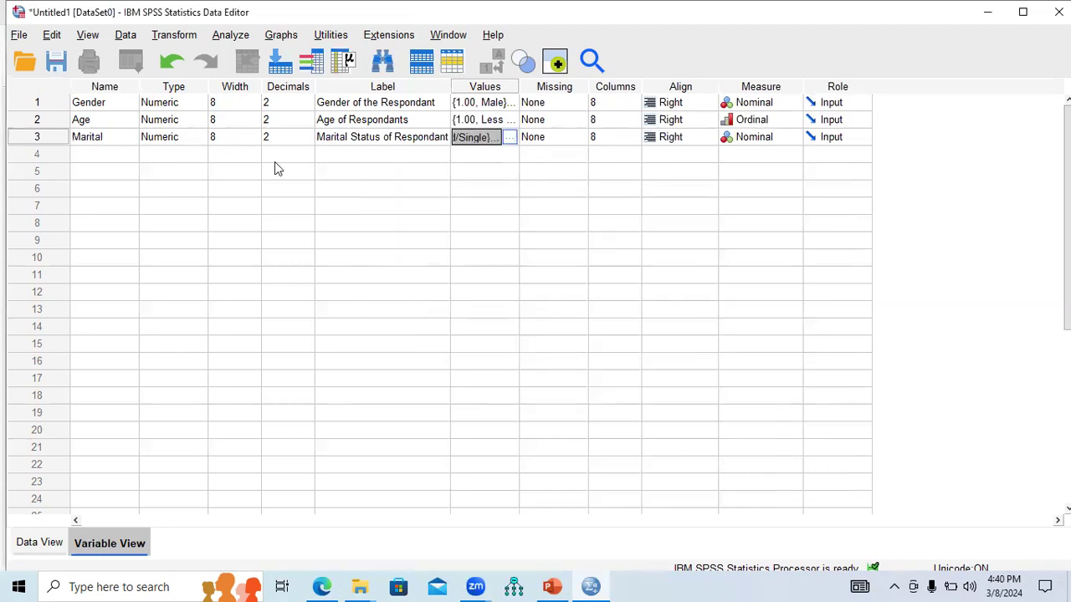
# Step: Look up the variable after Marital in the survey codebook PDF and name the fourth SPSS variable Childern
pyautogui.click(120, 155)
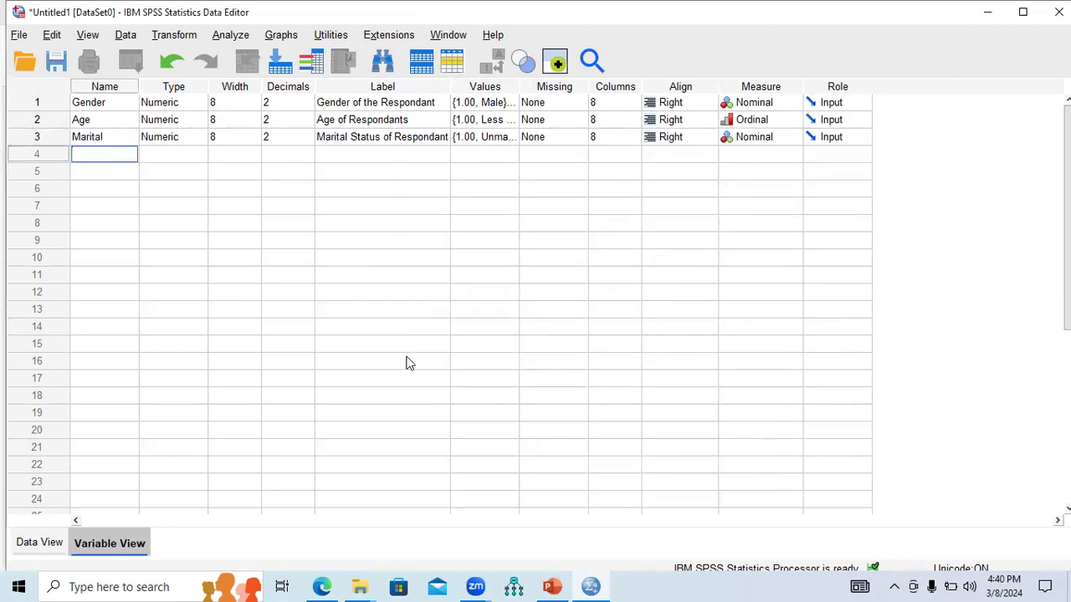
pyautogui.click(322, 586)
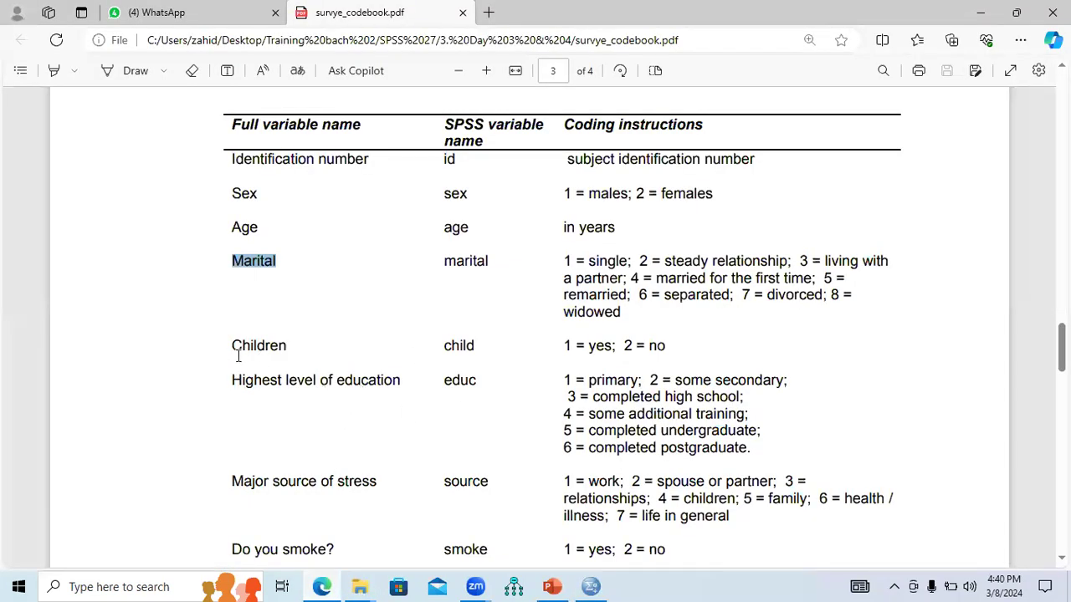
pyautogui.click(591, 587)
pyautogui.write('C')
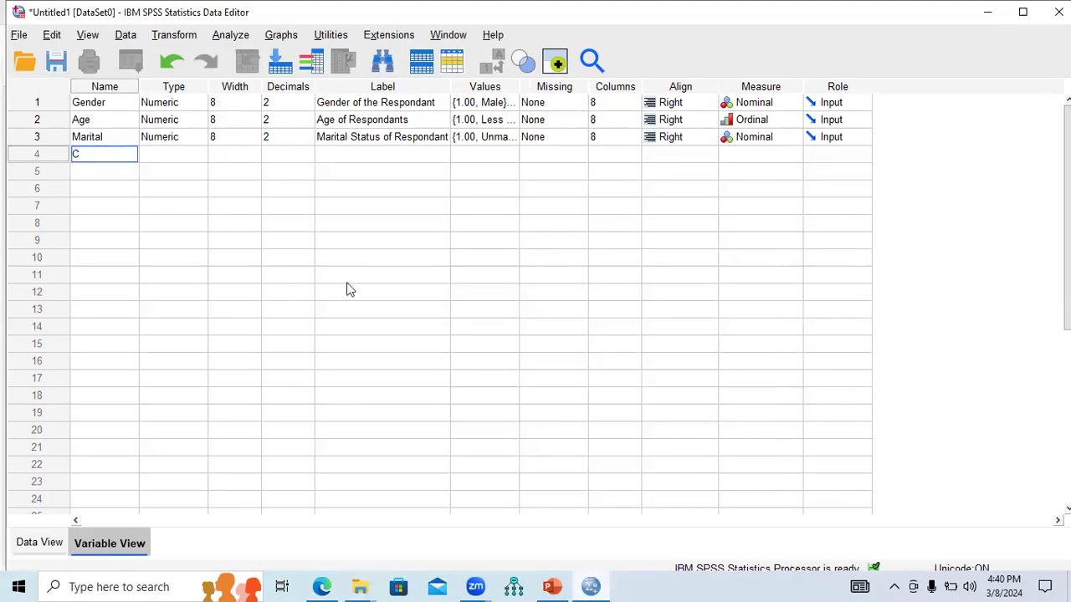
pyautogui.write('hildern')
# Step: Label the Childern variable "If the Respondant have childern or not"
pyautogui.click(382, 156)
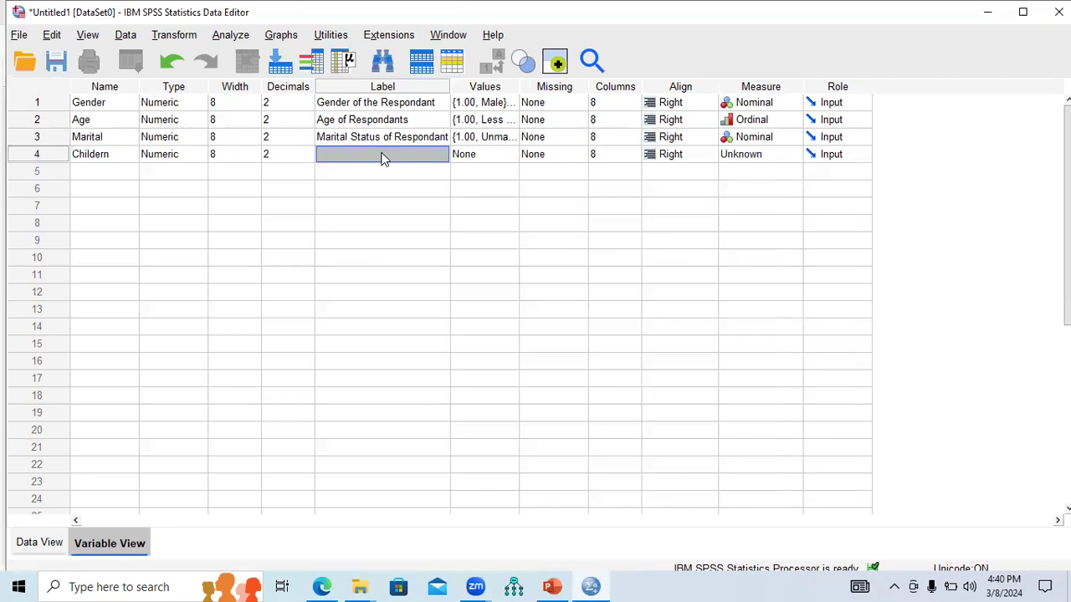
pyautogui.write('N')
pyautogui.write('f the ')
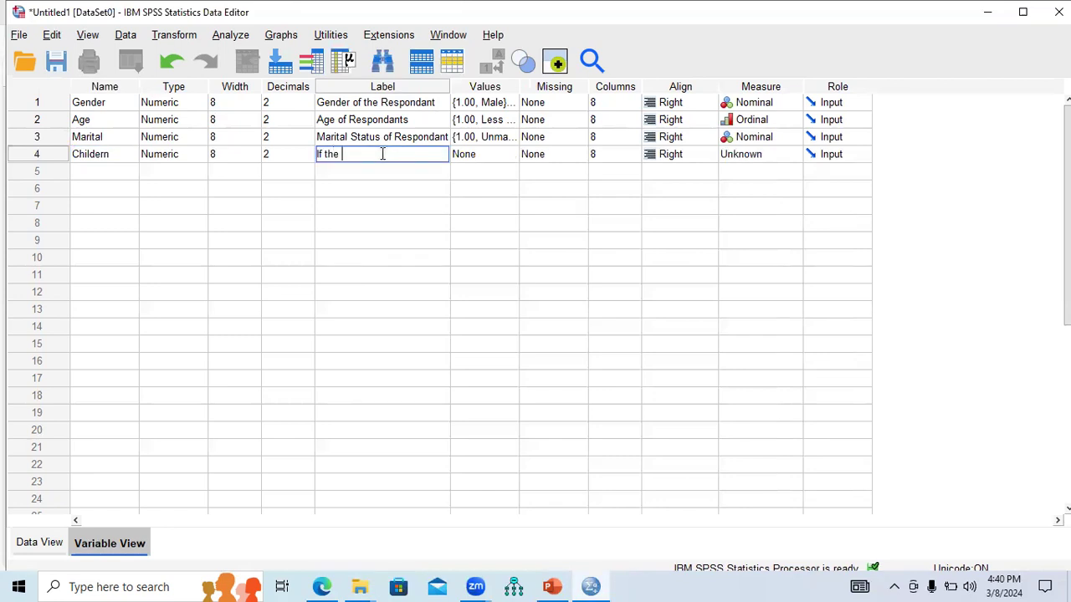
pyautogui.write('Respondant have childern')
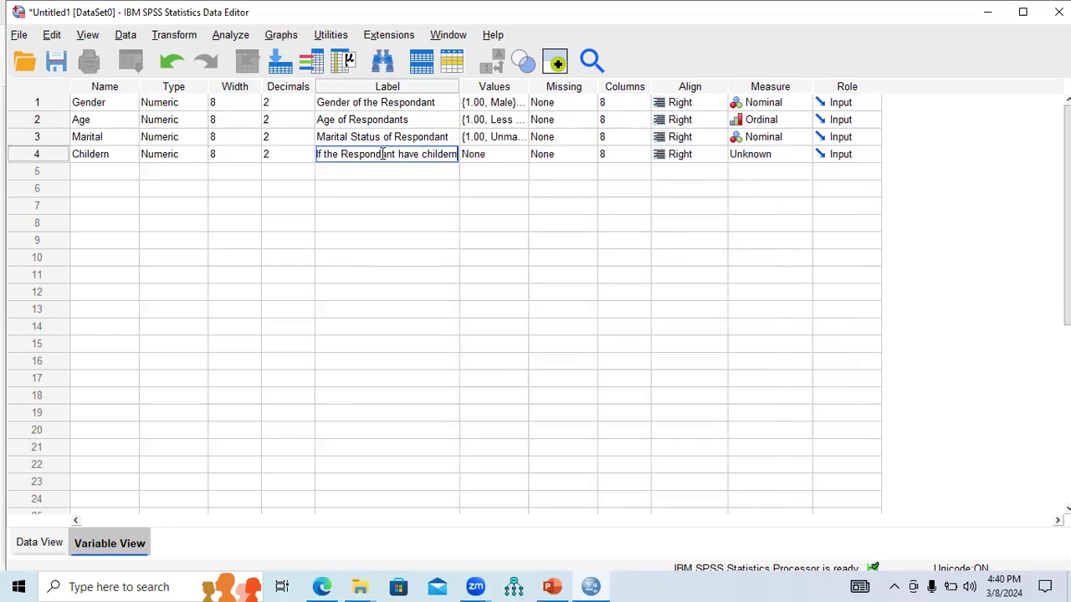
pyautogui.write(' or not')
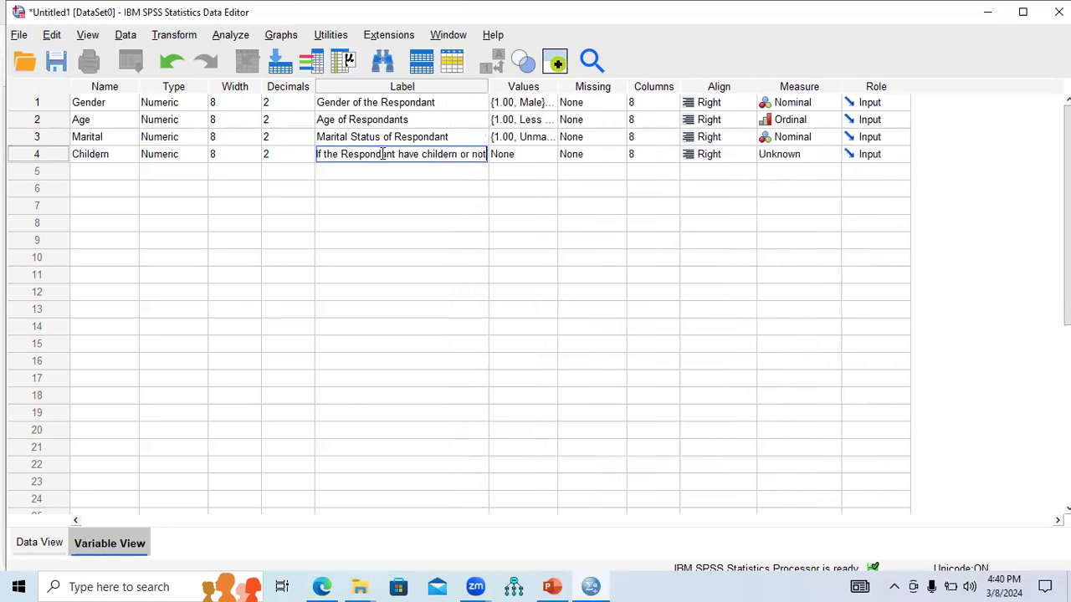
# Step: Open the Childern variable's value labels and add 1 = "Yes"
pyautogui.click(521, 160)
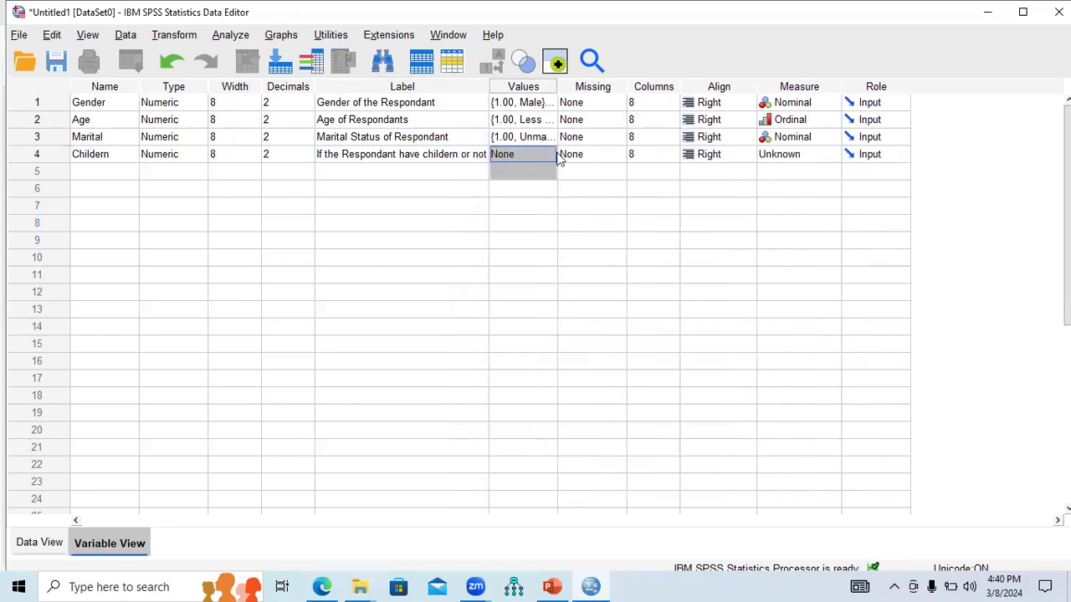
pyautogui.click(550, 155)
pyautogui.write('1')
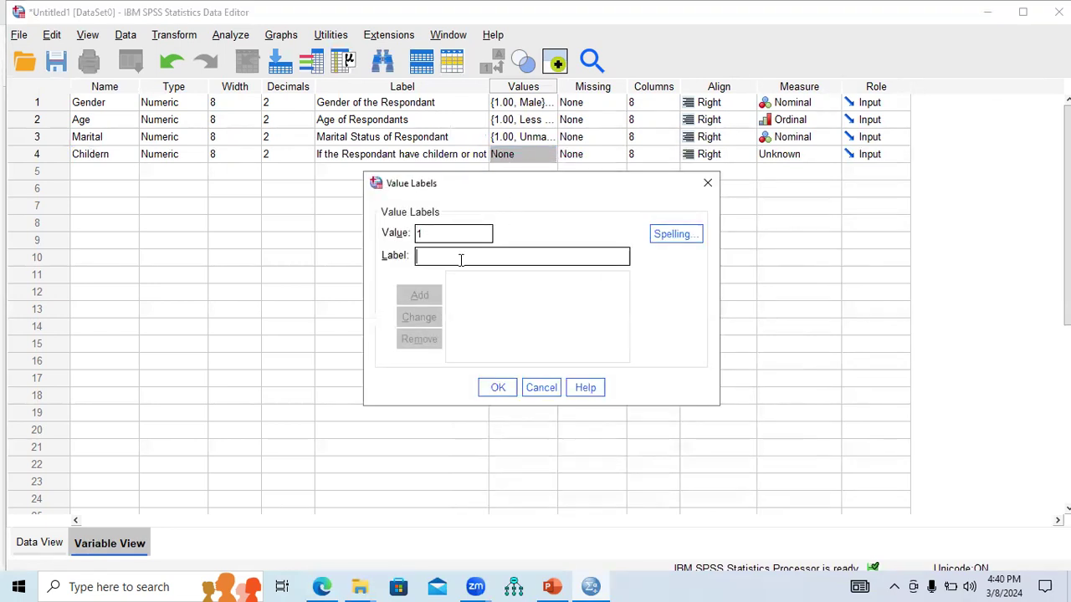
pyautogui.write('Yes')
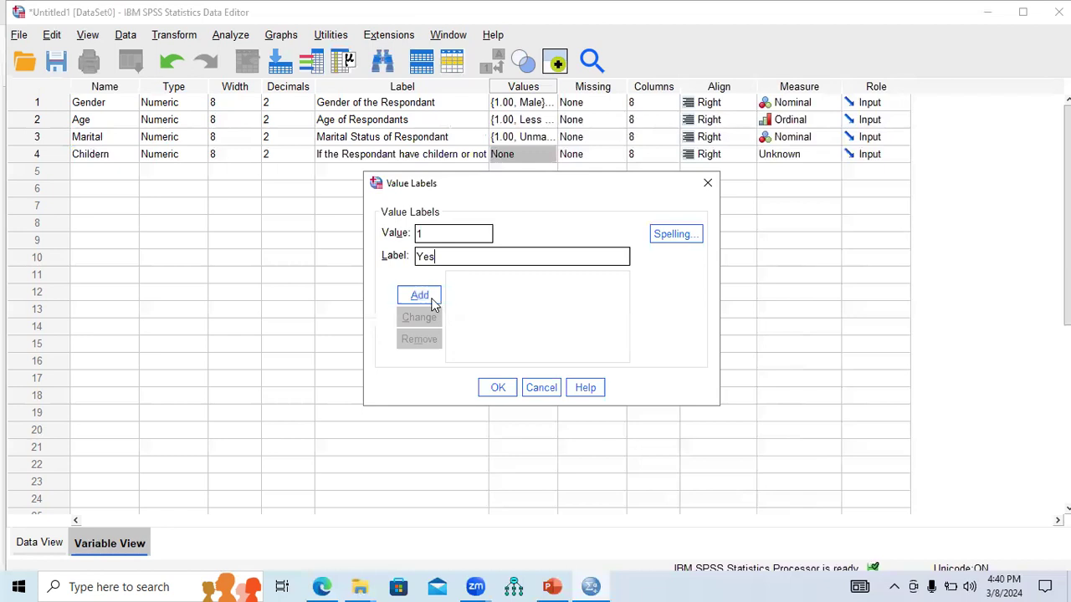
pyautogui.click(420, 296)
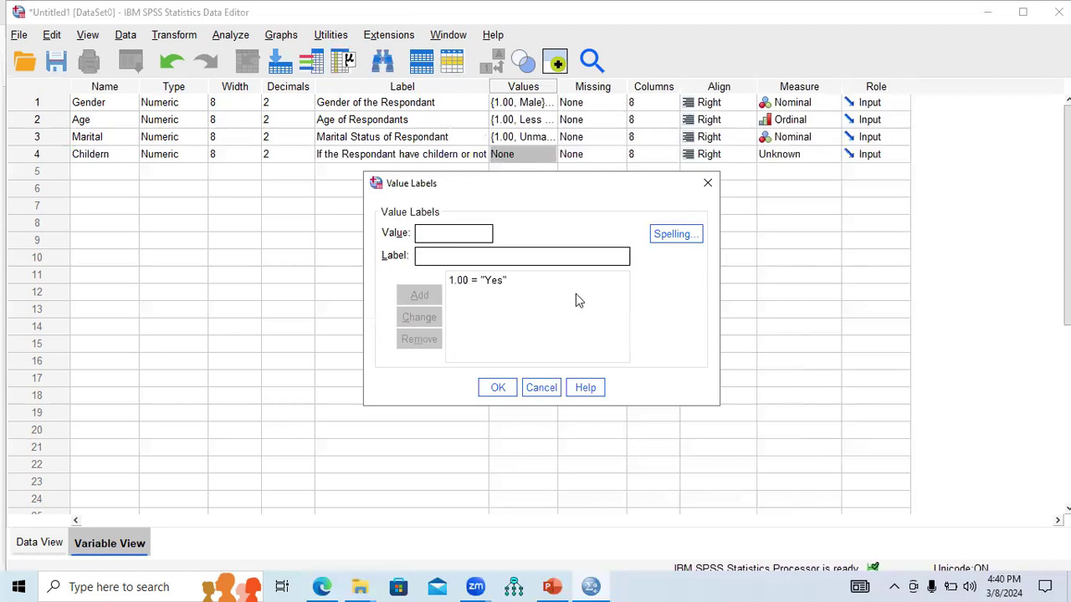
# Step: Add the value label 0 = "No" and accept the Childern variable's value labels
pyautogui.write('0')
pyautogui.click(502, 257)
pyautogui.write('No')
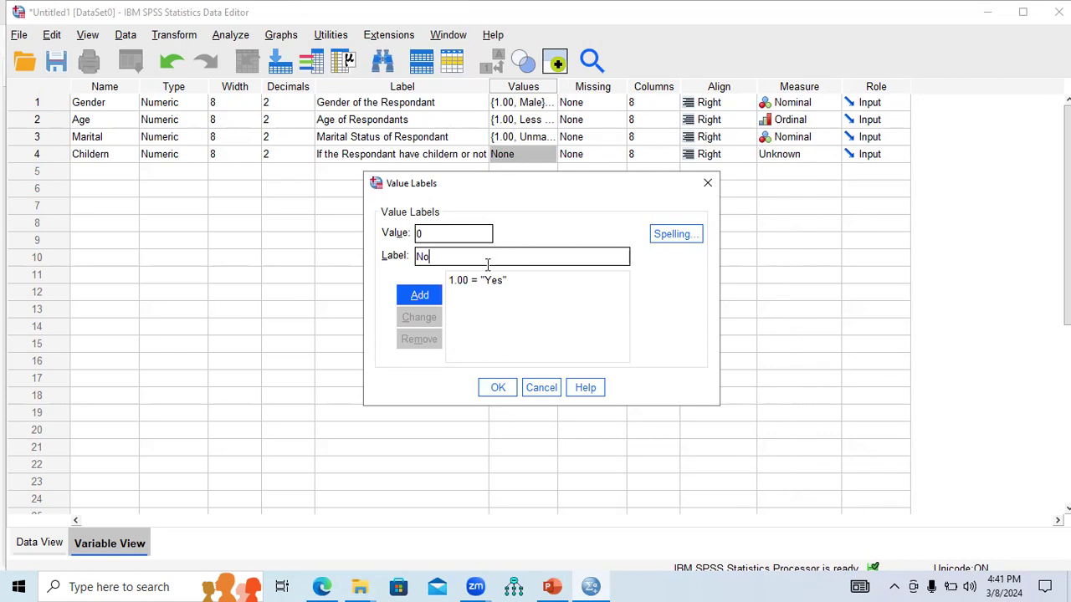
pyautogui.click(436, 296)
pyautogui.click(499, 388)
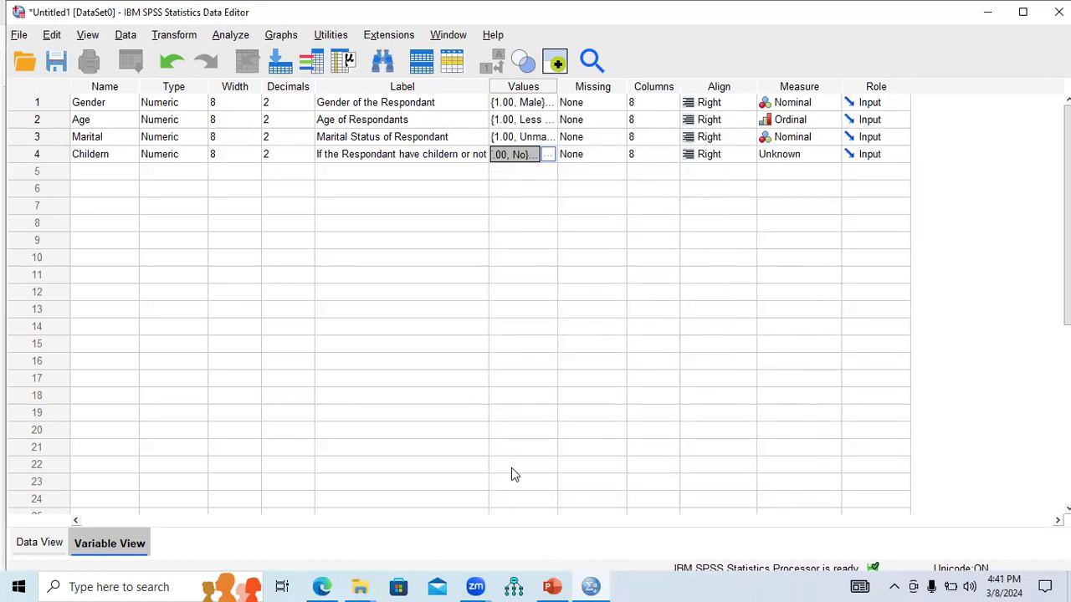
# Step: Review the remaining variables in the survey codebook PDF and check the contents of the 2nd and 3rd example folders in File Explorer
pyautogui.click(325, 586)
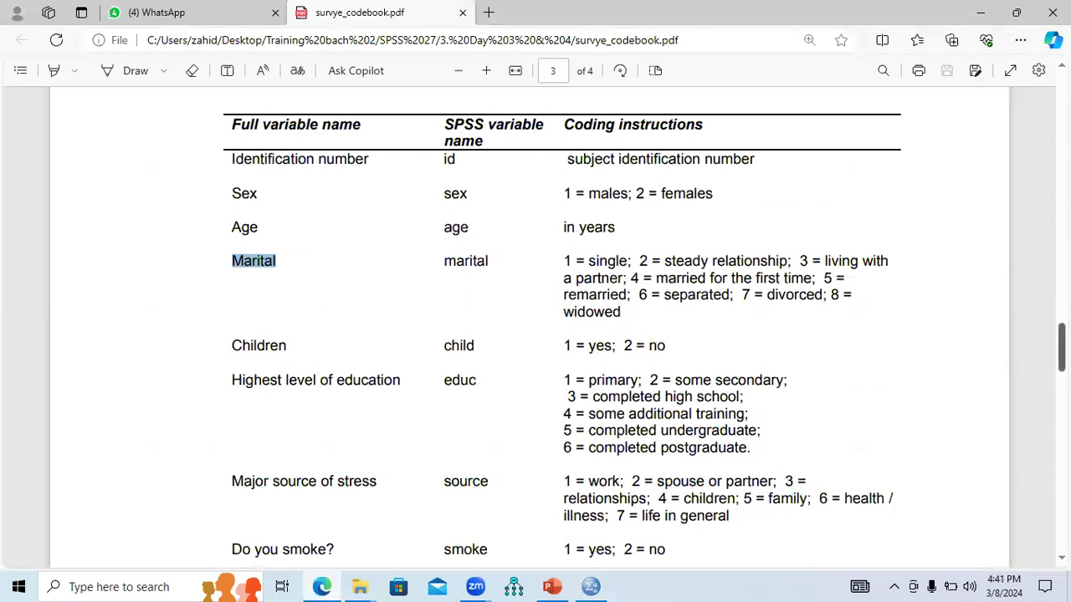
pyautogui.scroll(-4, 648, 351)
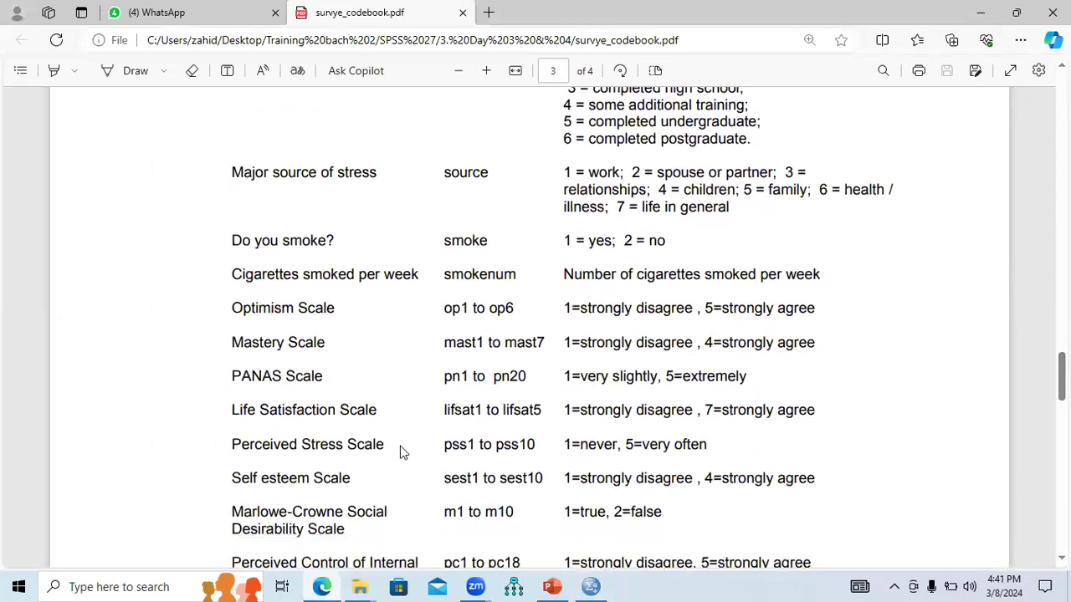
pyautogui.click(360, 586)
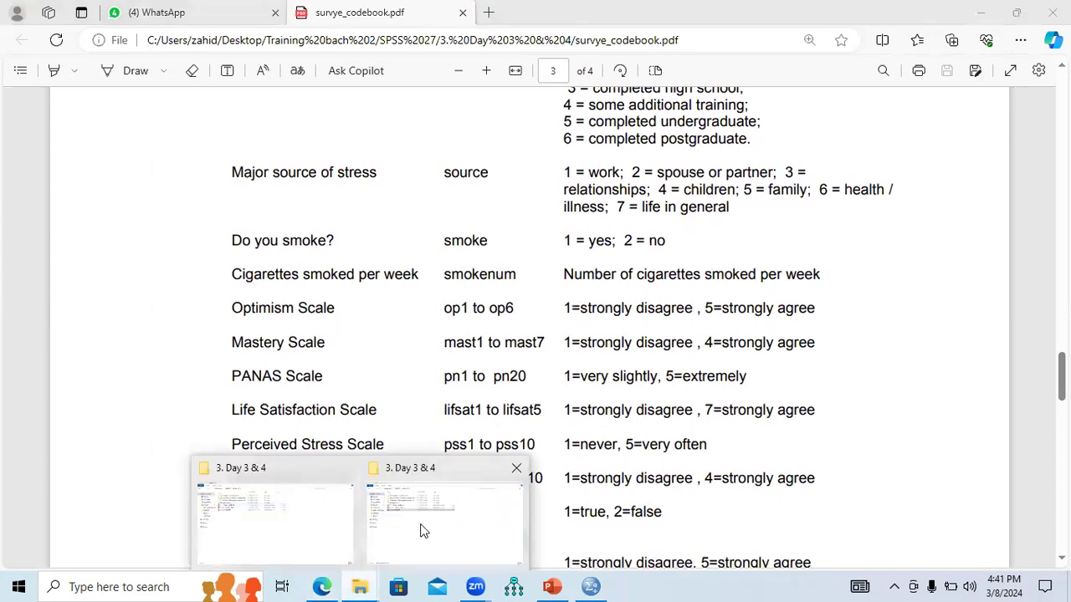
pyautogui.click(420, 529)
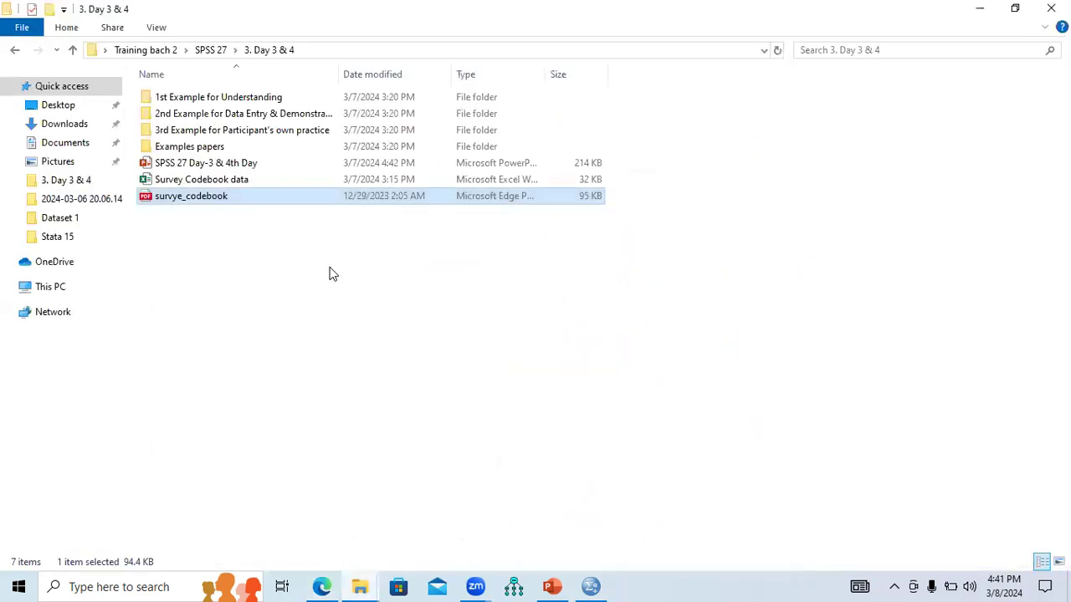
pyautogui.doubleClick(228, 116)
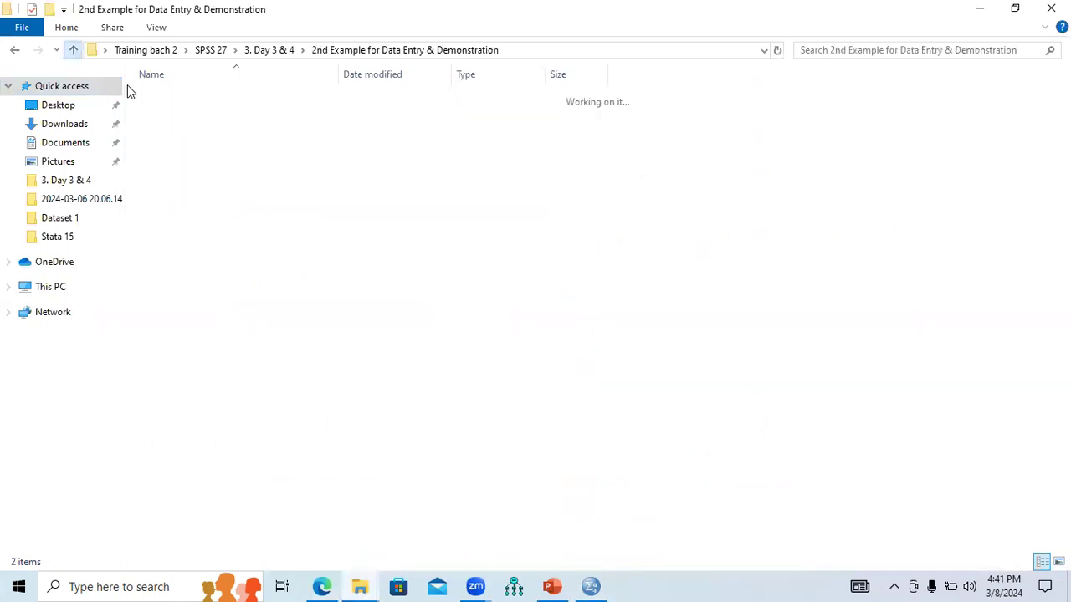
pyautogui.doubleClick(188, 134)
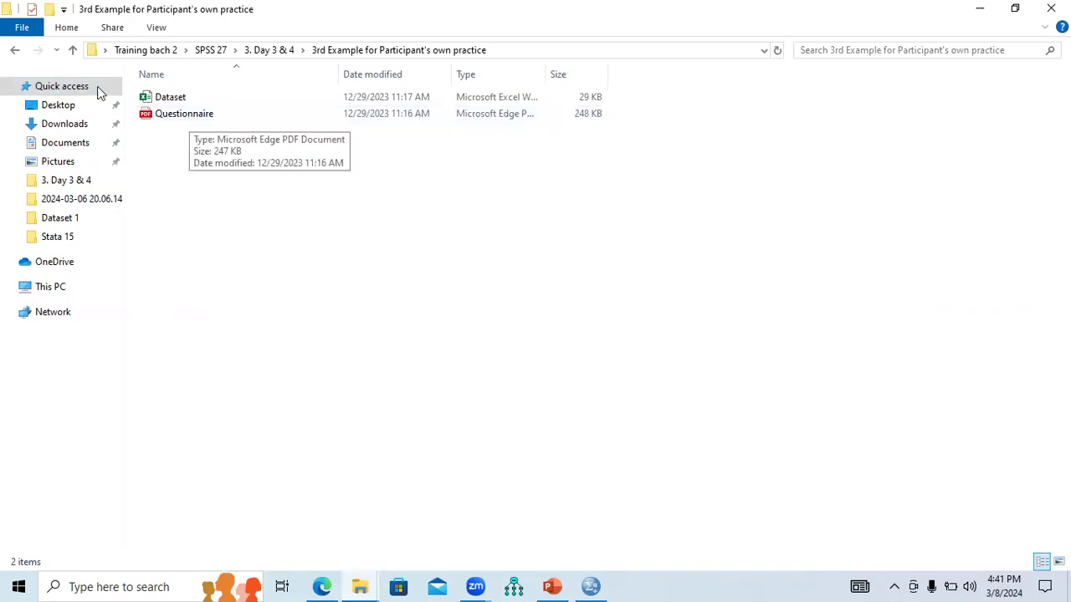
pyautogui.click(73, 50)
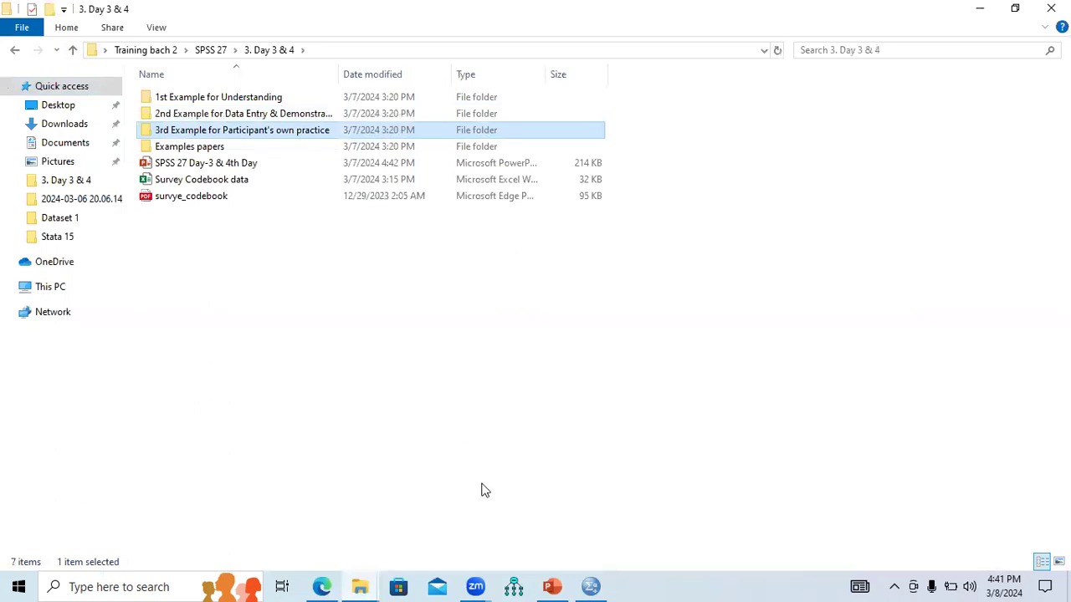
pyautogui.click(439, 422)
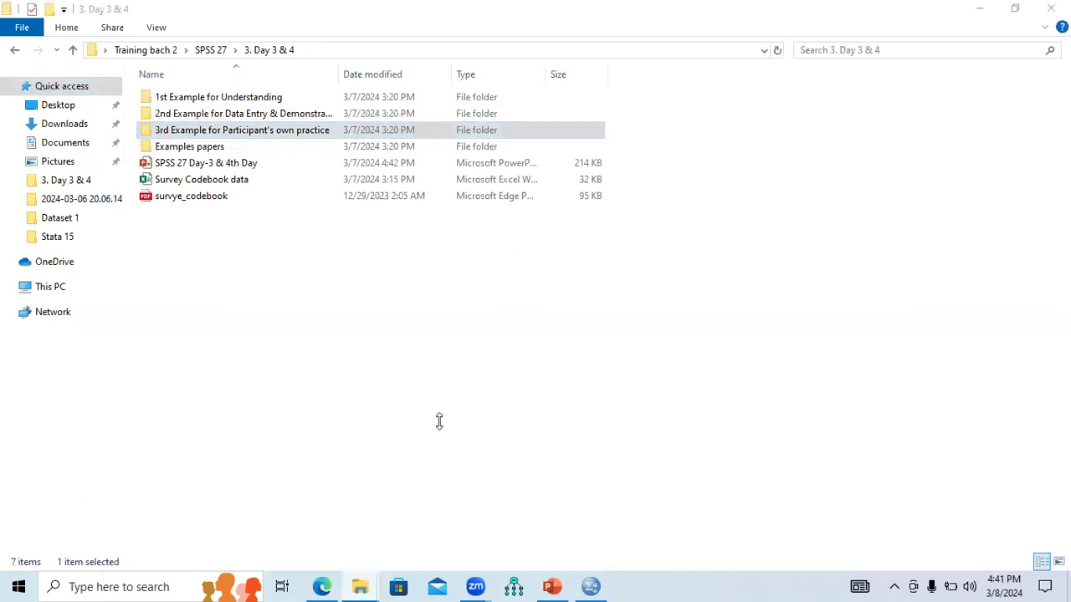